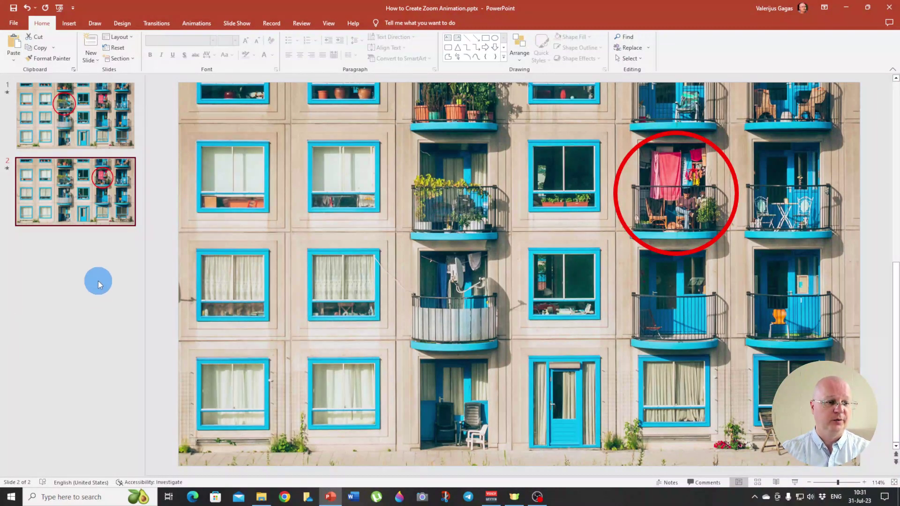
Step: Select both example slides and delete them
click(69, 240)
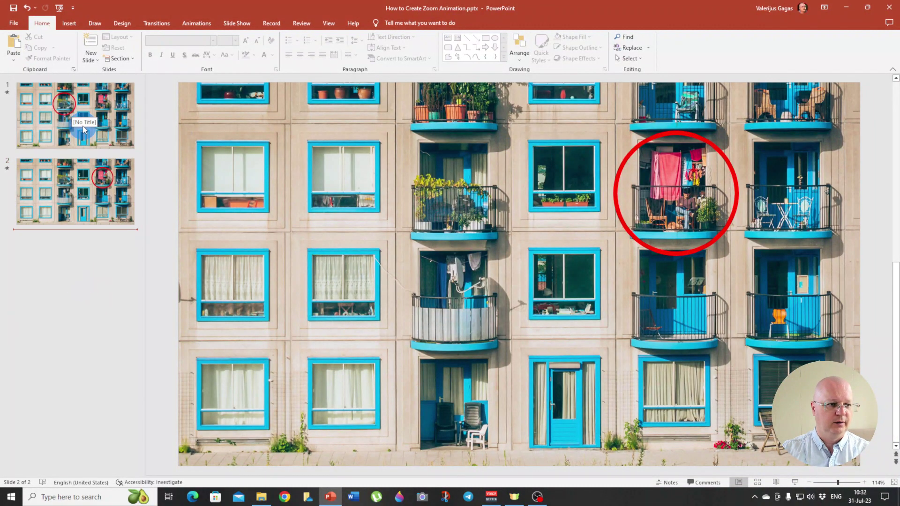
click(77, 190)
ctrl+click(97, 121)
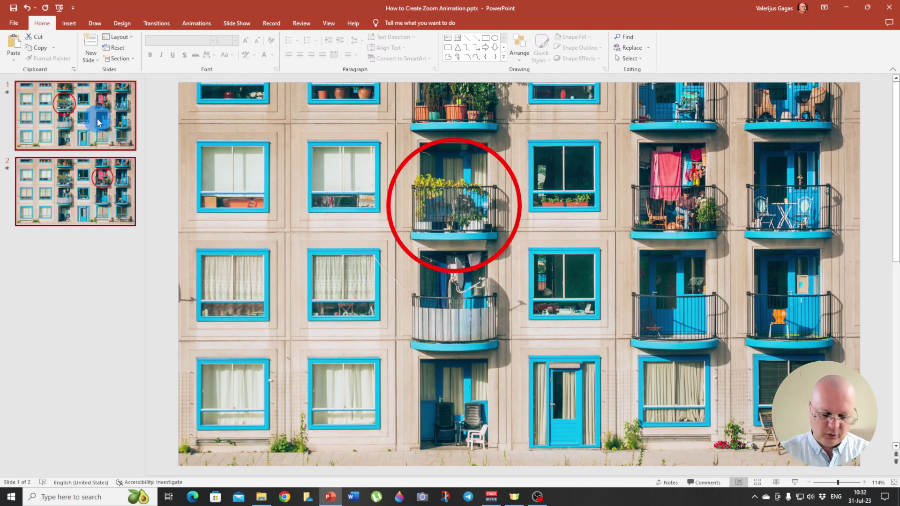
key(Delete)
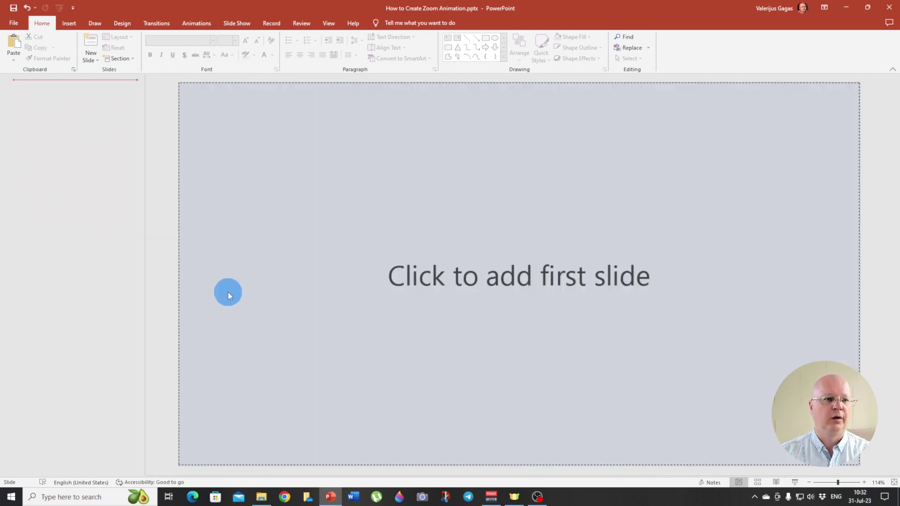
Step: Add a new slide and set its layout to Blank
click(230, 291)
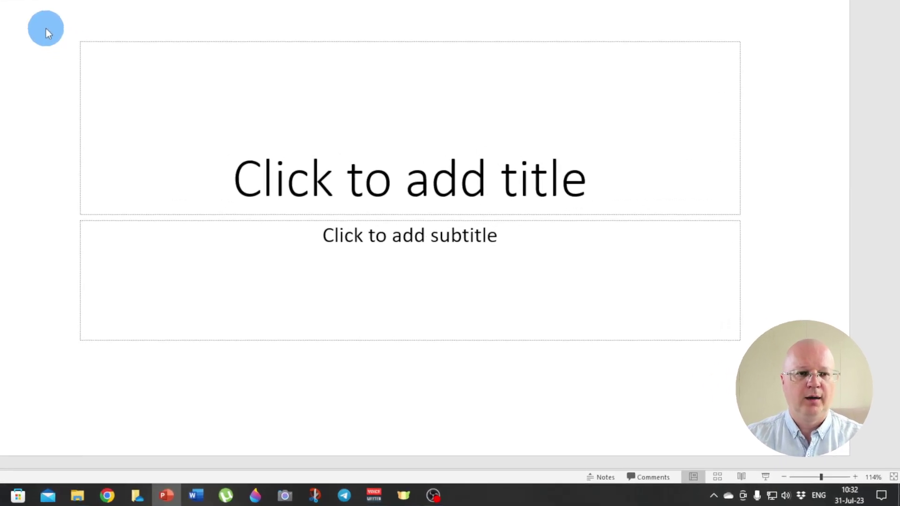
right_click(237, 138)
mouse_move(95, 92)
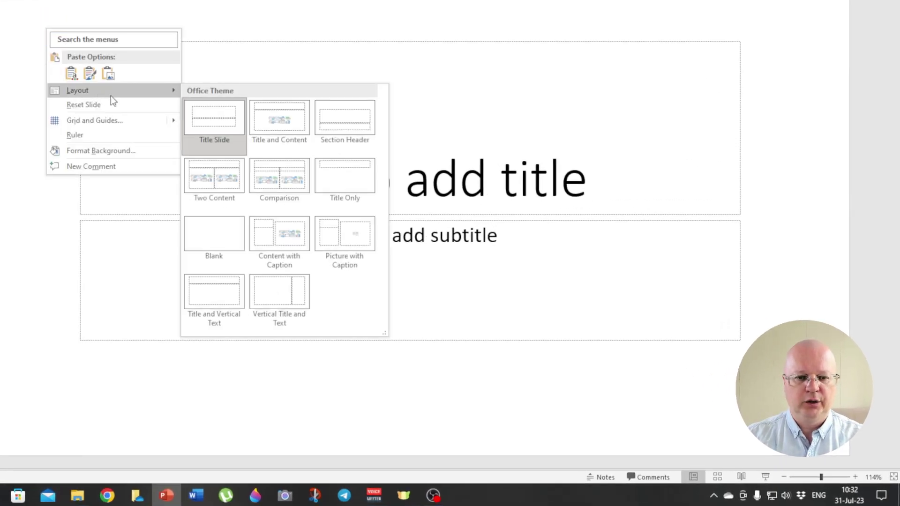
click(216, 238)
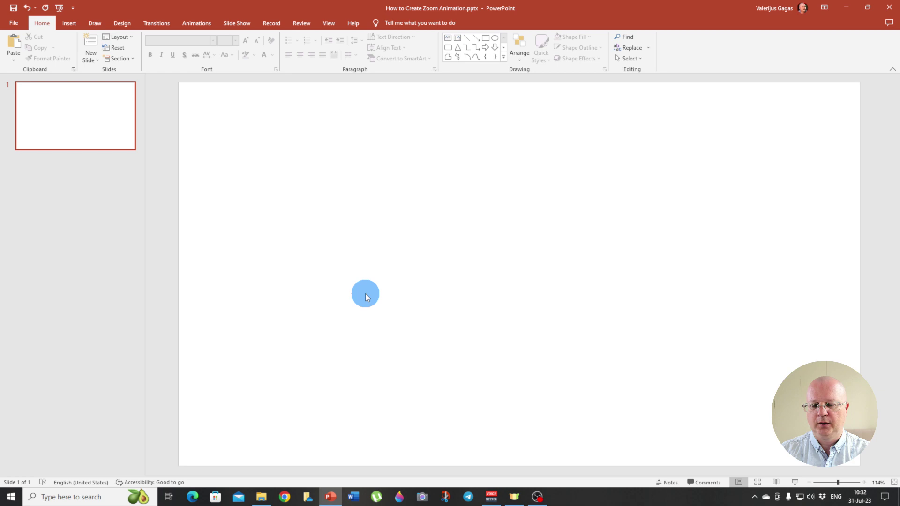
Step: Insert apartments-1845884_1280.jpg from this device onto the blank slide
click(69, 23)
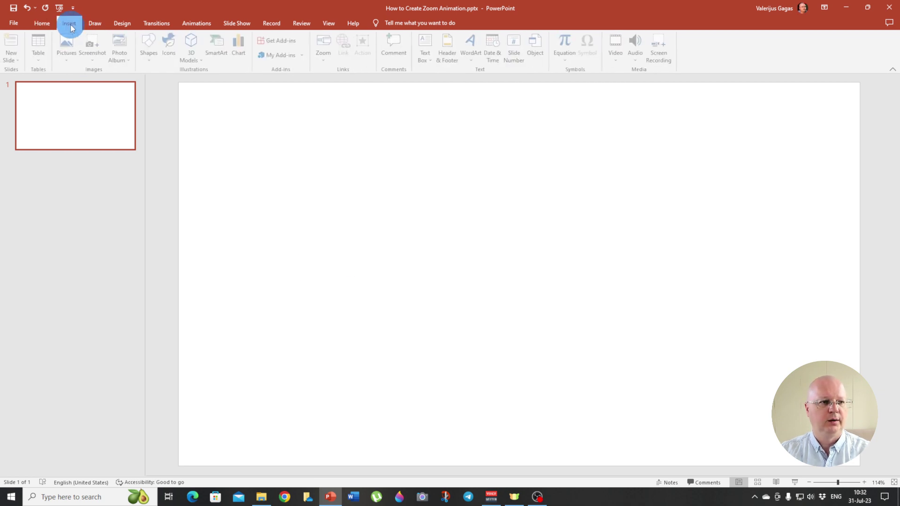
click(71, 58)
click(81, 82)
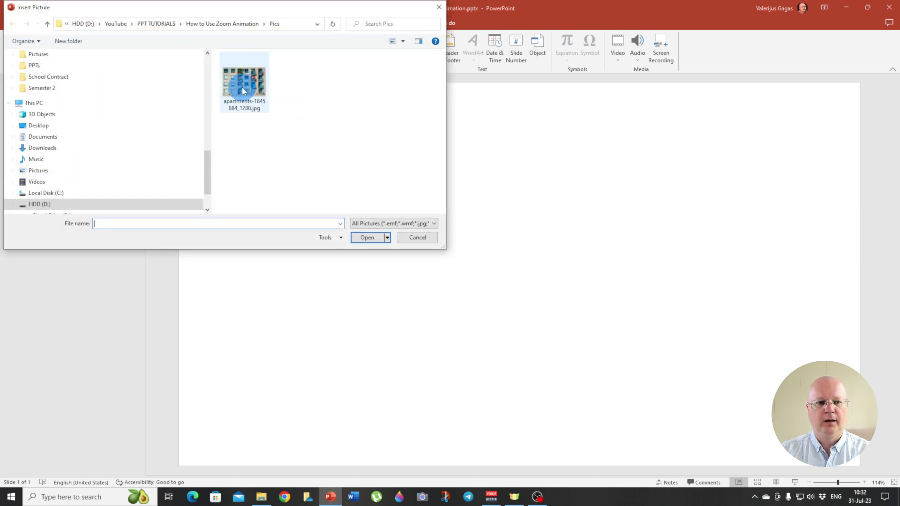
click(242, 88)
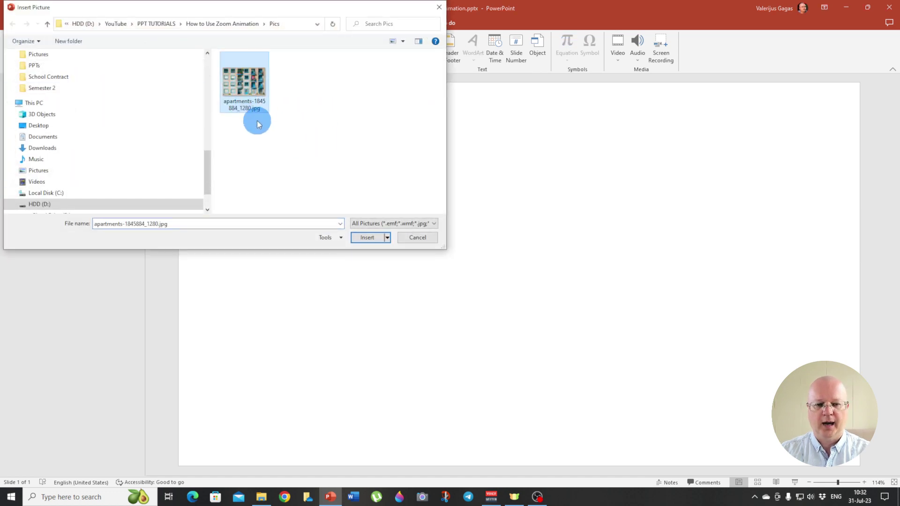
click(368, 240)
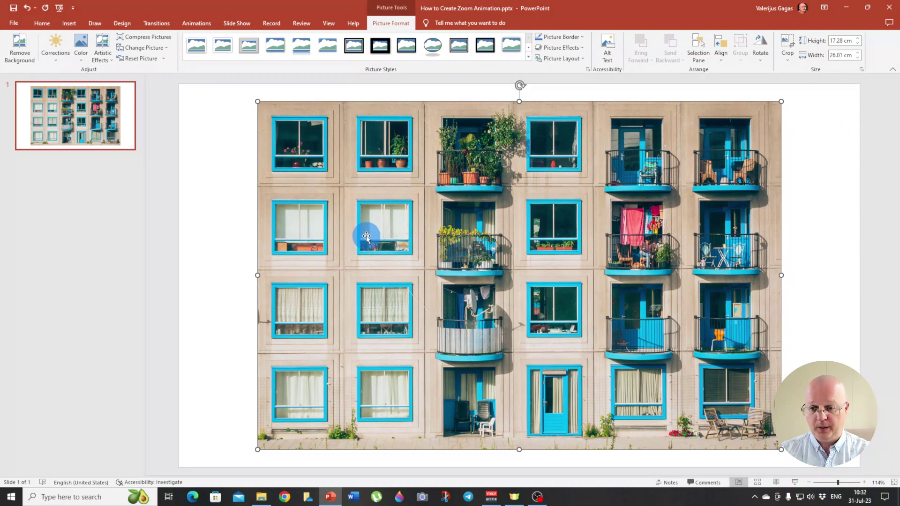
Step: Crop the photo to a 16:9 aspect ratio and shift it upward within the crop frame
mouse_move(464, 217)
mouse_down()
mouse_move(467, 204)
mouse_move(463, 220)
mouse_up()
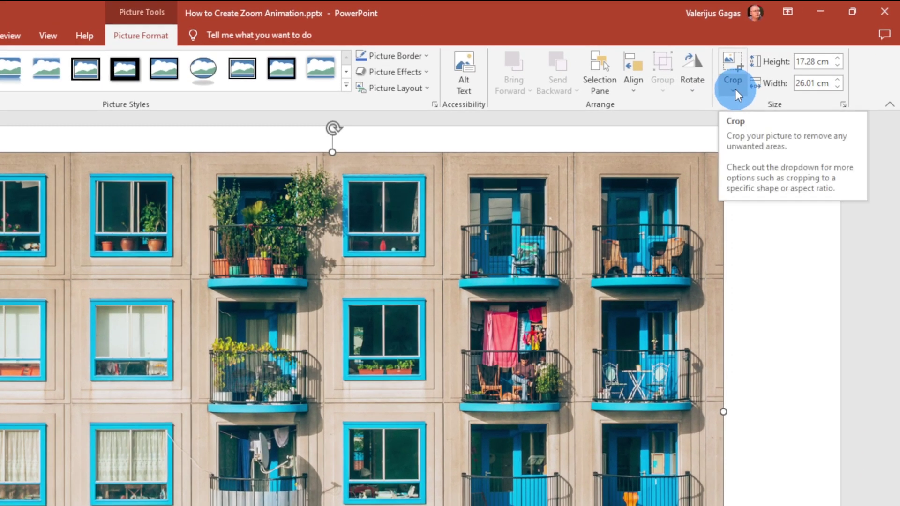
click(735, 89)
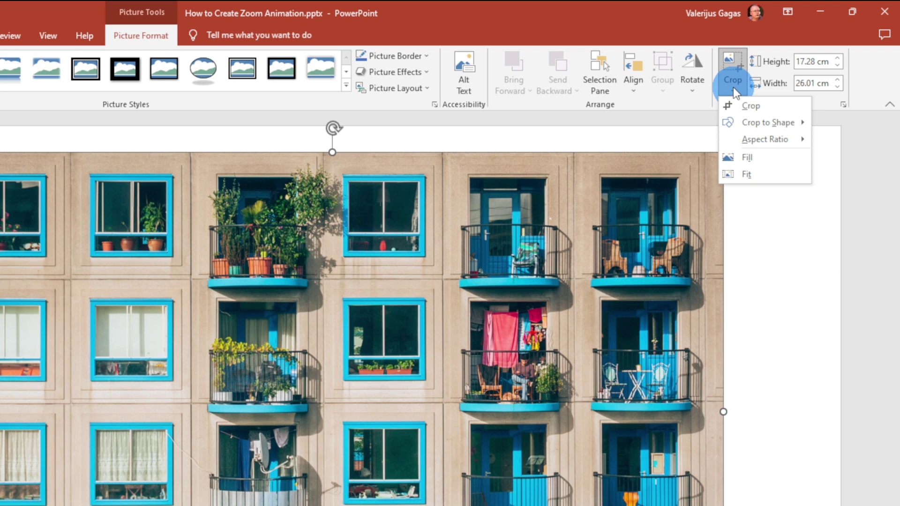
mouse_move(749, 138)
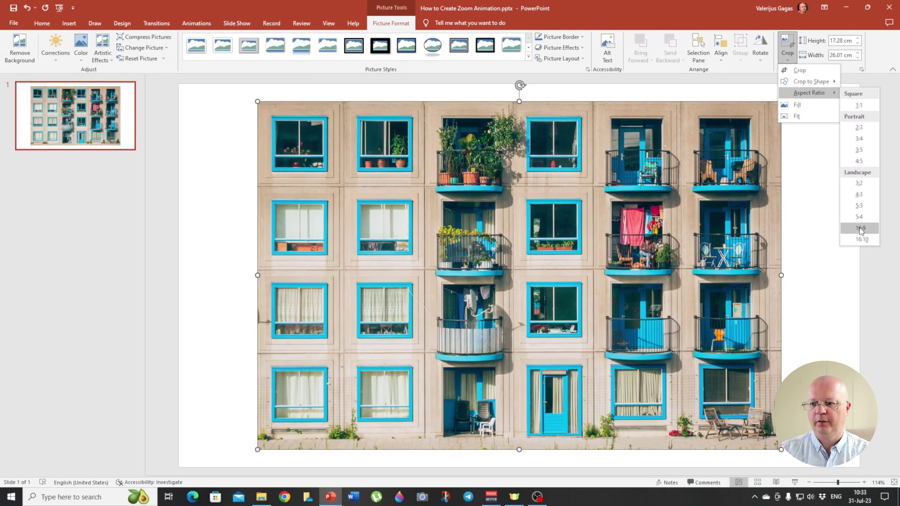
click(842, 343)
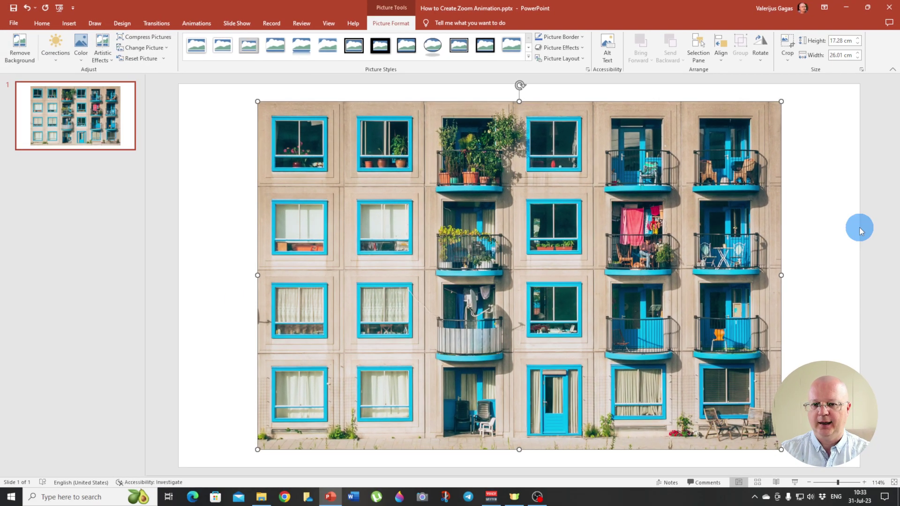
drag(499, 259, 497, 236)
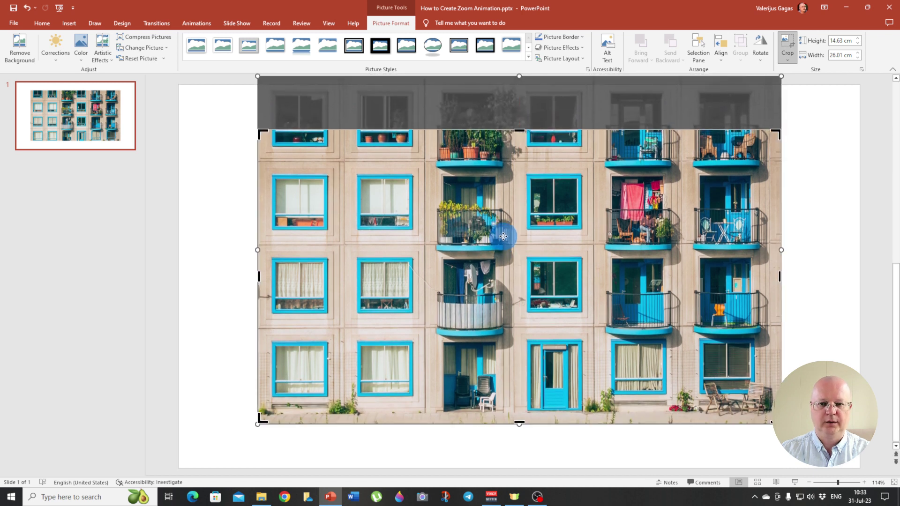
Step: Move the cropped photo to the top-left corner and enlarge it to 19.05 × 33.87 cm, filling the slide
click(810, 222)
drag(560, 242, 484, 198)
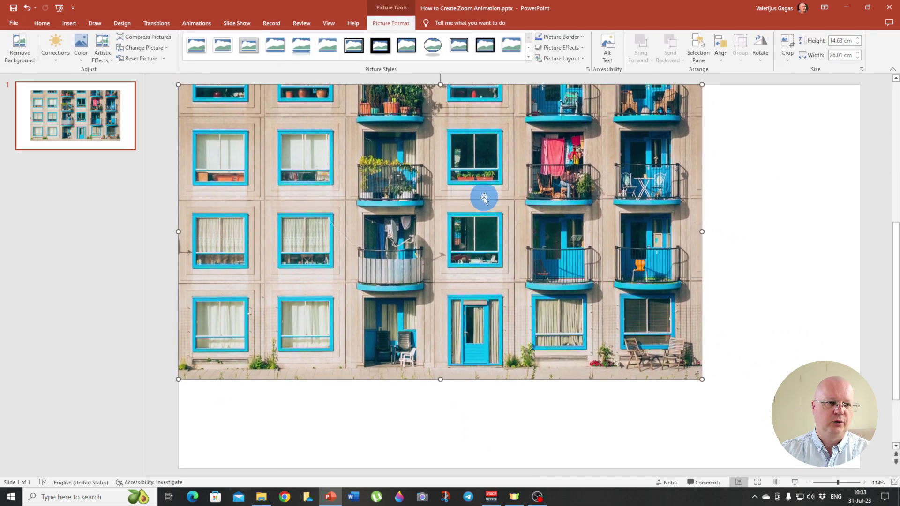
drag(698, 378, 861, 456)
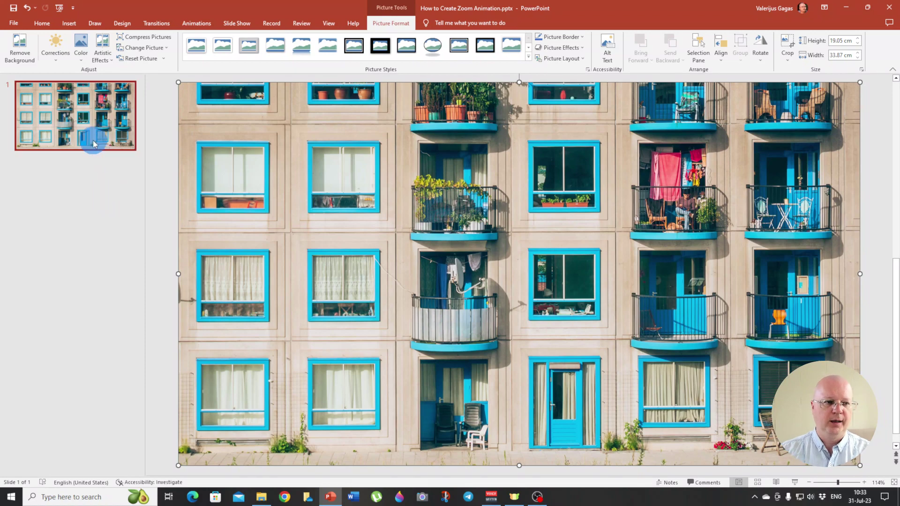
Step: Duplicate slide 1 to create an identical slide 2
click(99, 123)
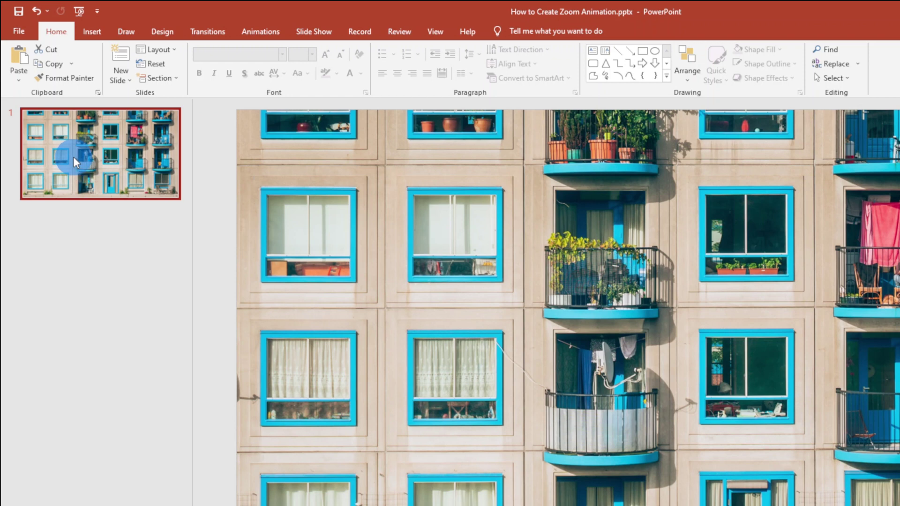
right_click(73, 156)
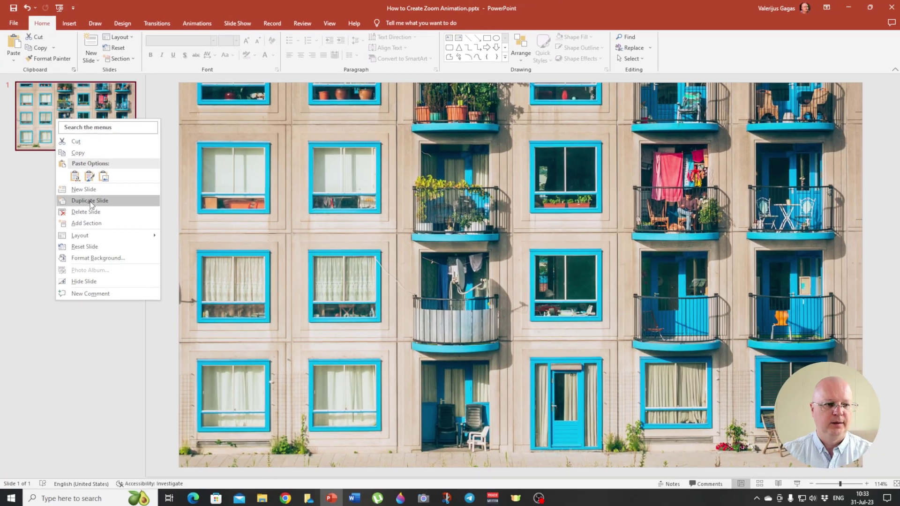
click(119, 267)
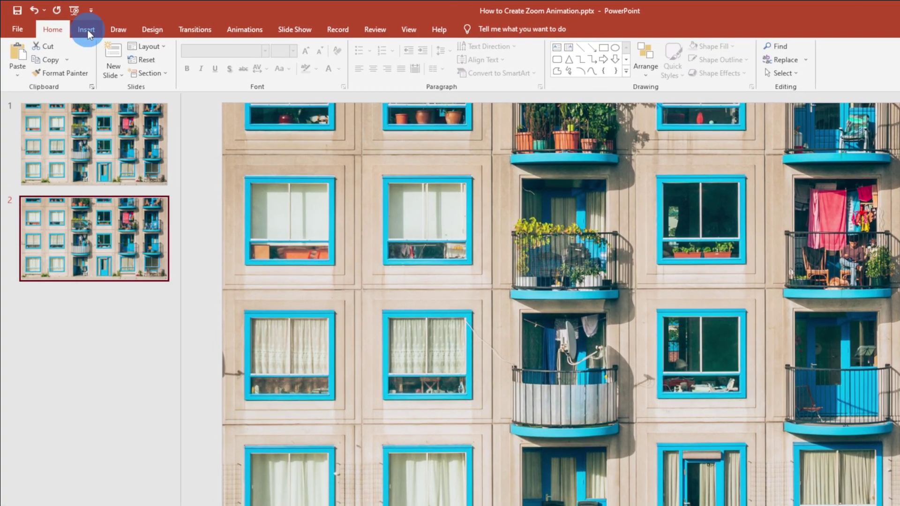
Step: Draw a 6.13 cm perfect circle with the Oval shape over the plant-filled balcony
click(87, 30)
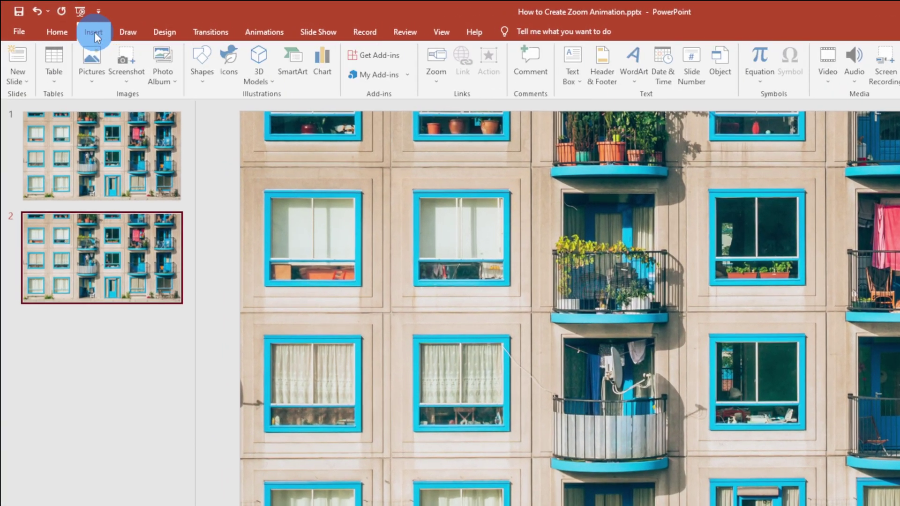
click(204, 79)
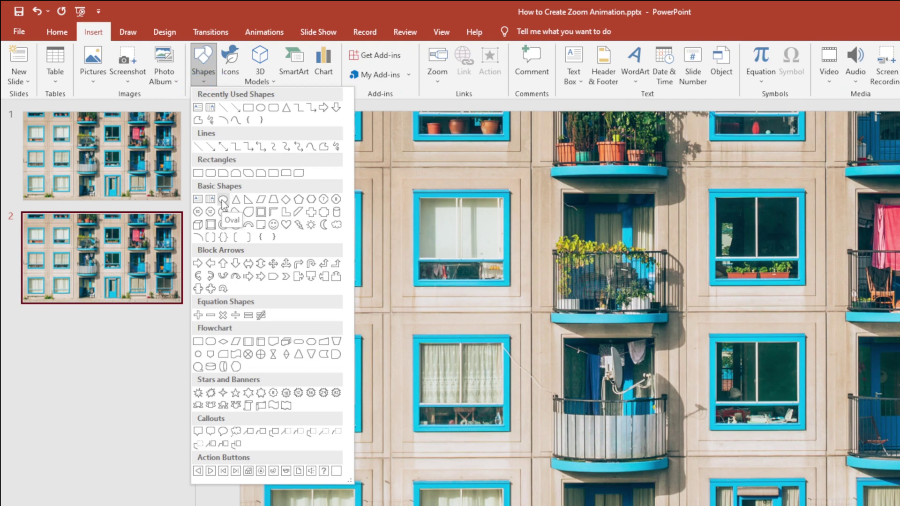
click(223, 203)
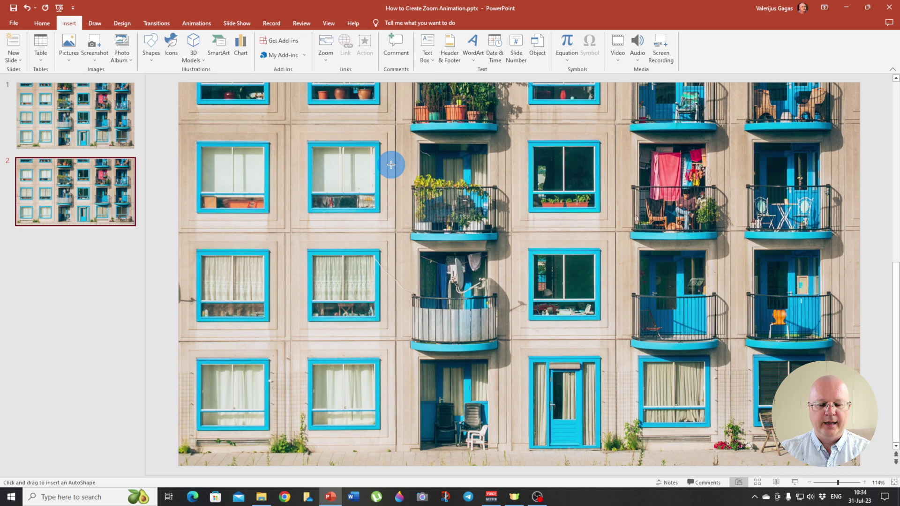
drag(391, 164, 513, 243)
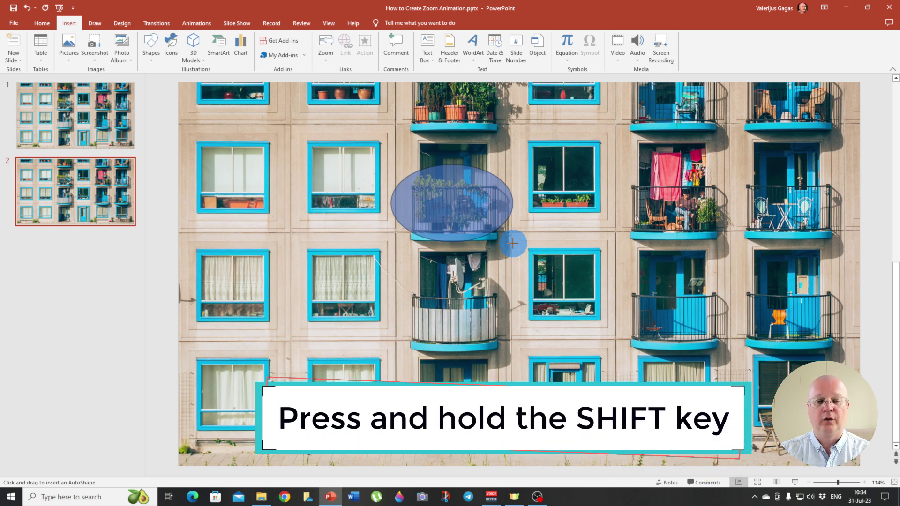
key(shift)
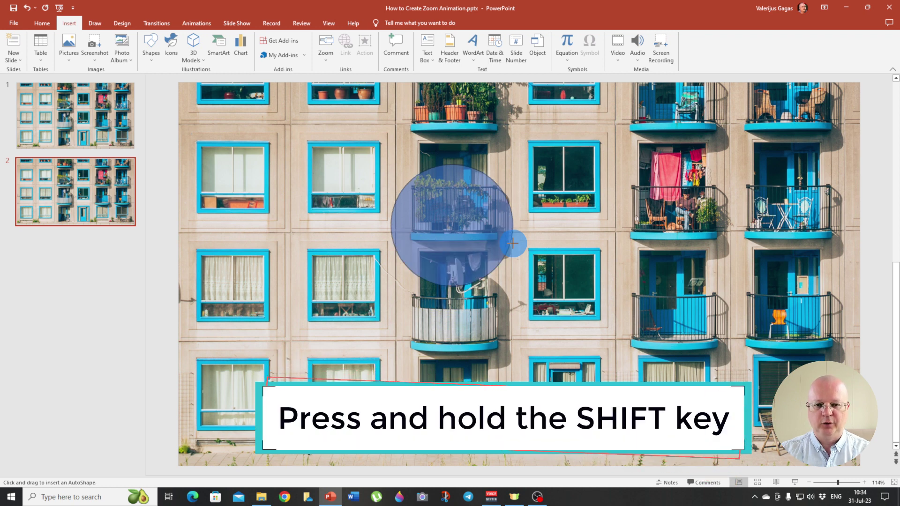
drag(513, 242, 514, 229)
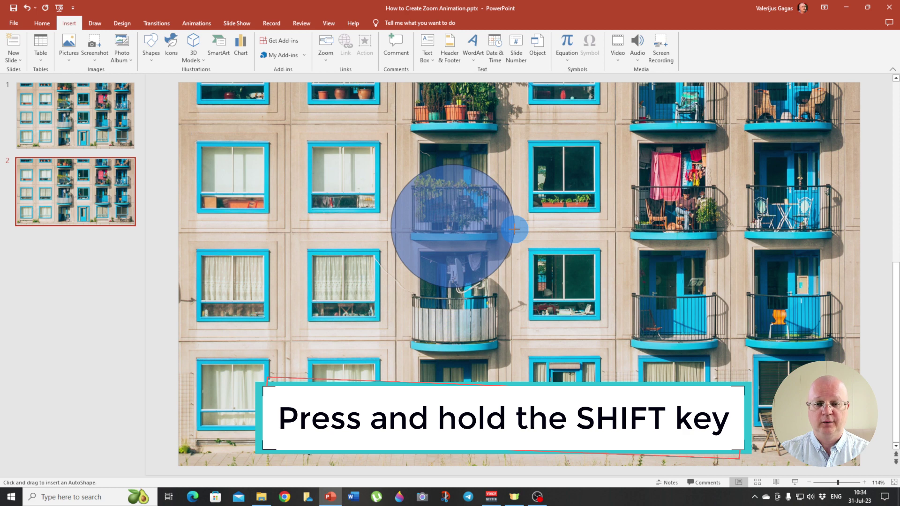
drag(514, 229, 460, 204)
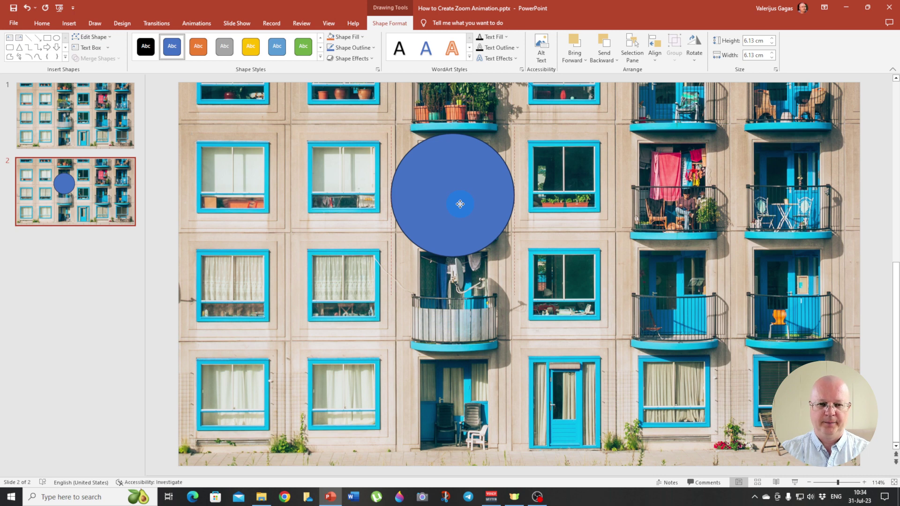
Step: Position the circle over the upper balcony and set its fill to No Fill
drag(460, 204, 460, 204)
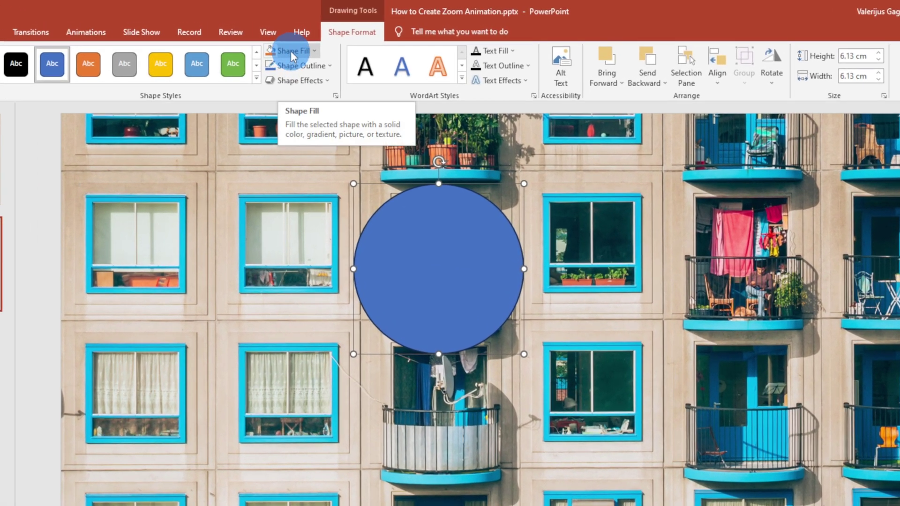
click(290, 51)
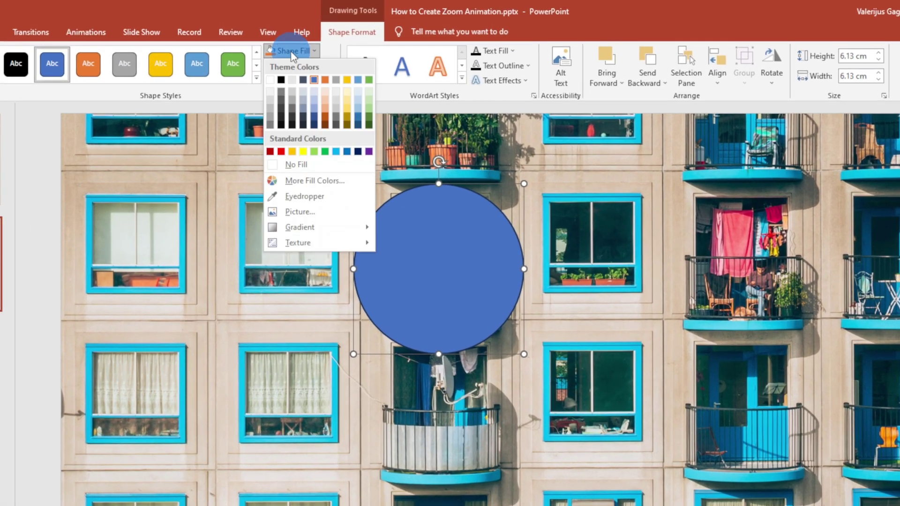
click(286, 165)
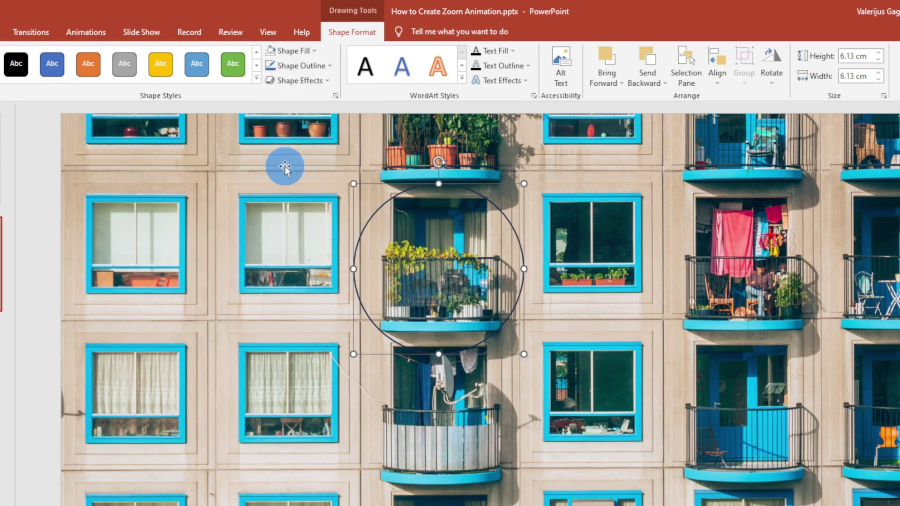
Step: Give the ring a red 6 pt outline and enlarge it slightly from the lower-left corner
click(298, 67)
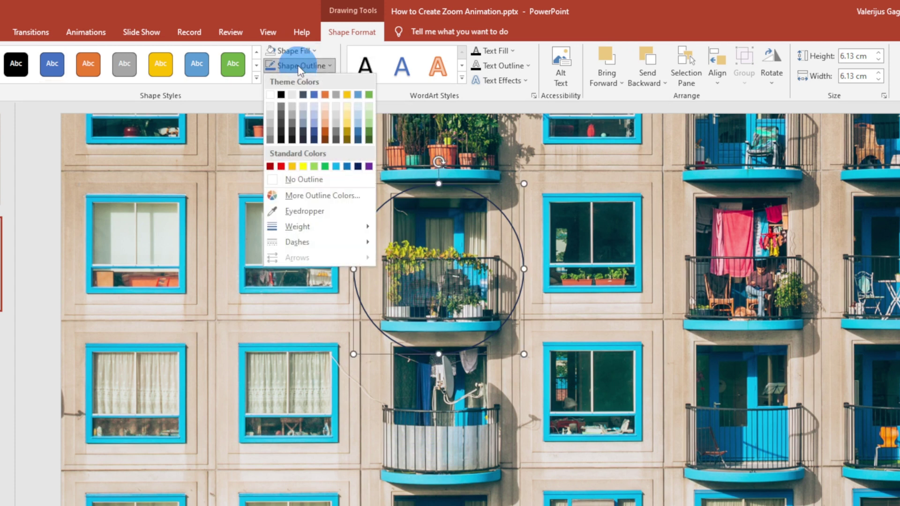
click(281, 166)
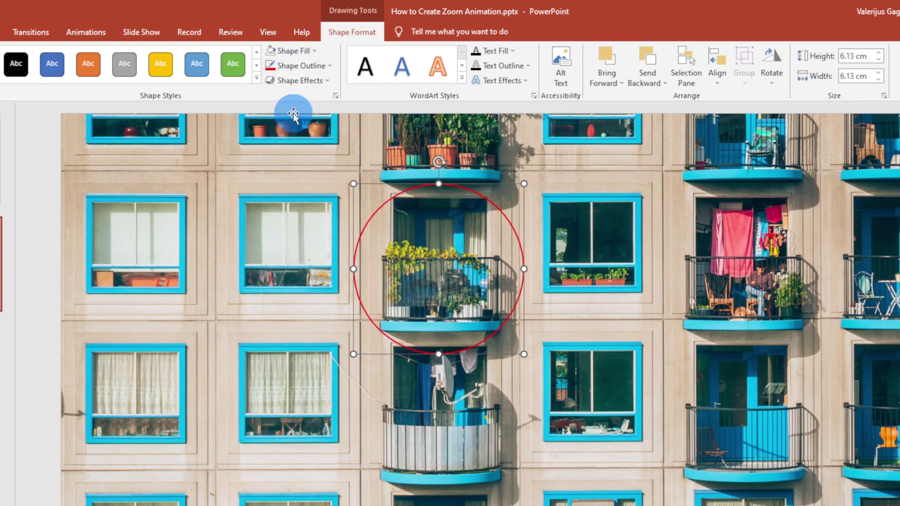
click(299, 67)
mouse_move(304, 232)
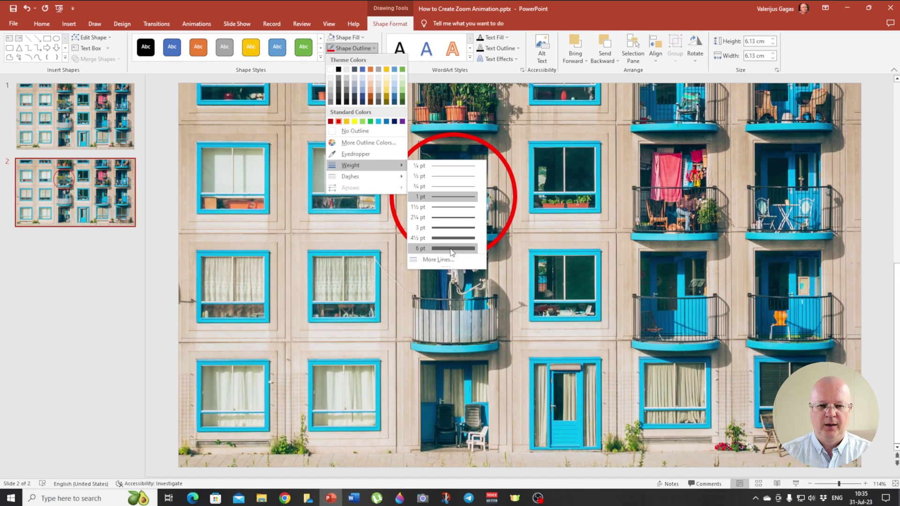
click(450, 247)
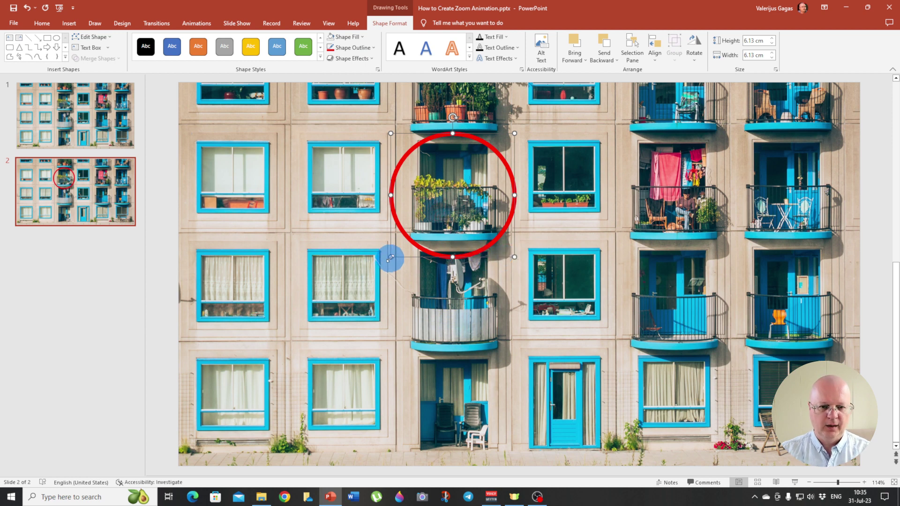
drag(389, 259, 382, 265)
Step: Undo the accidental photo move and nudge the red ring right to centre the balcony
click(443, 250)
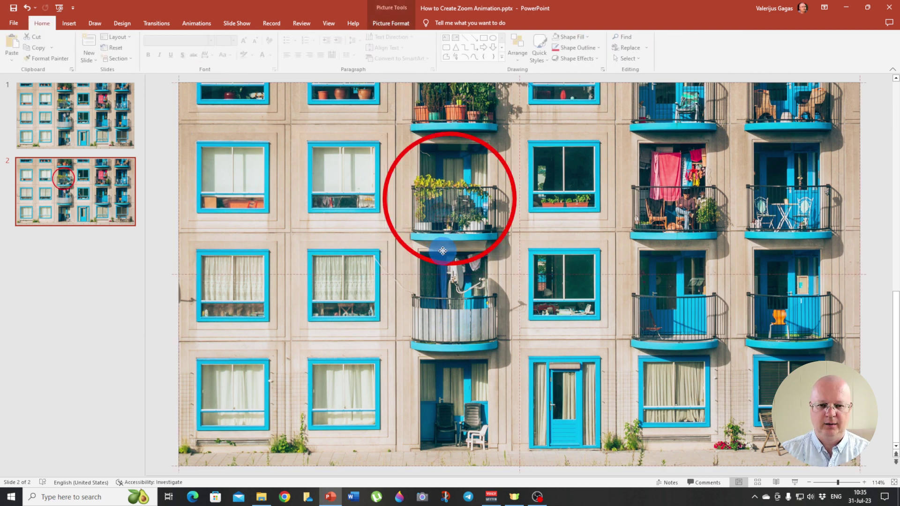
drag(442, 250, 442, 250)
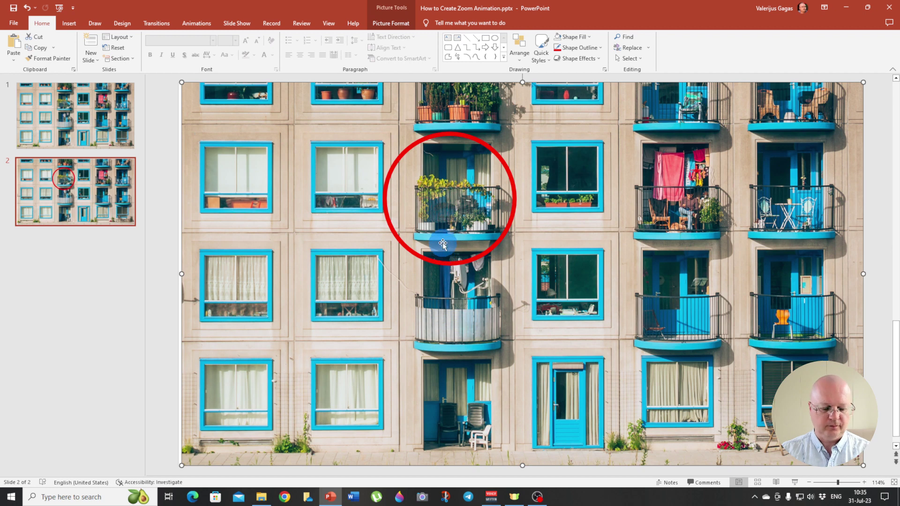
key(ctrl+z)
click(443, 263)
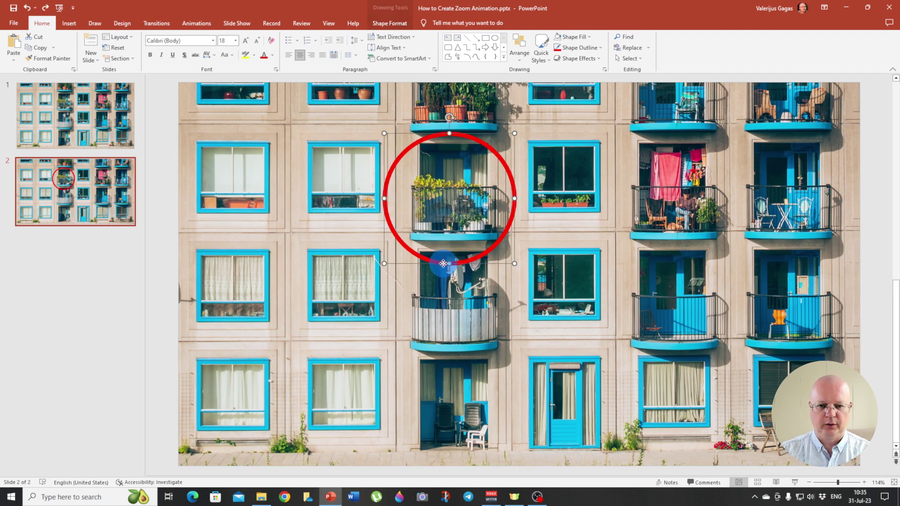
drag(442, 264, 446, 262)
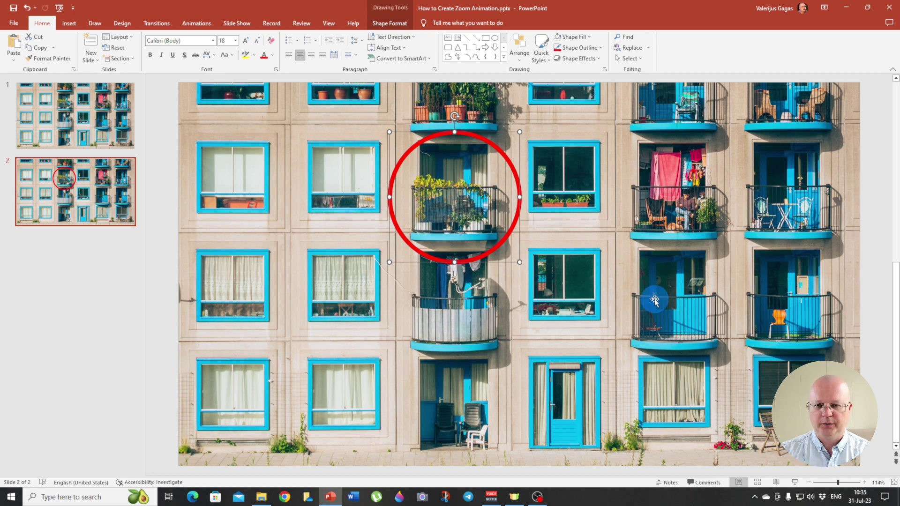
click(606, 176)
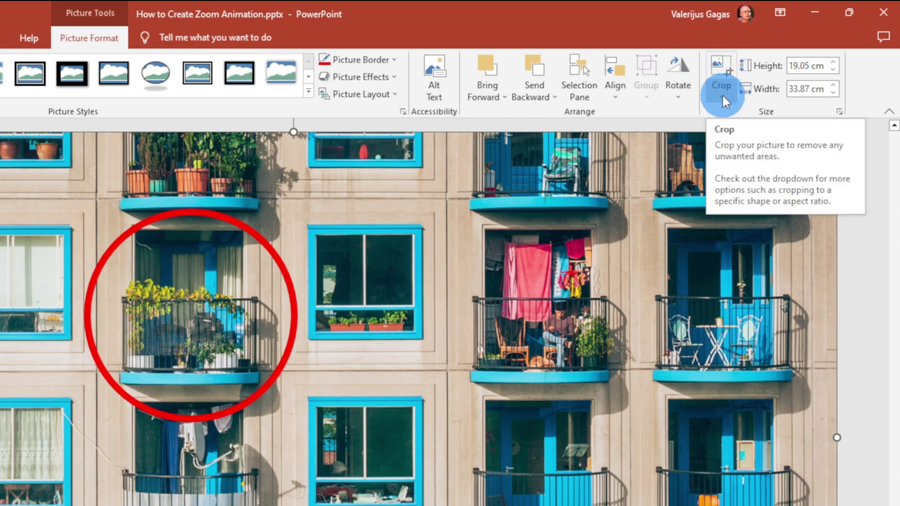
Step: Crop the building photo to the Oval shape using Crop to Shape
click(719, 97)
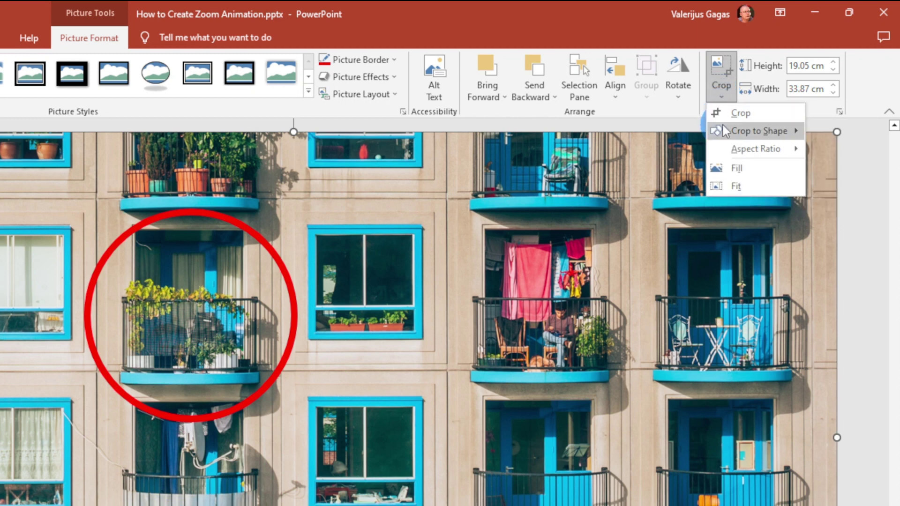
mouse_move(736, 138)
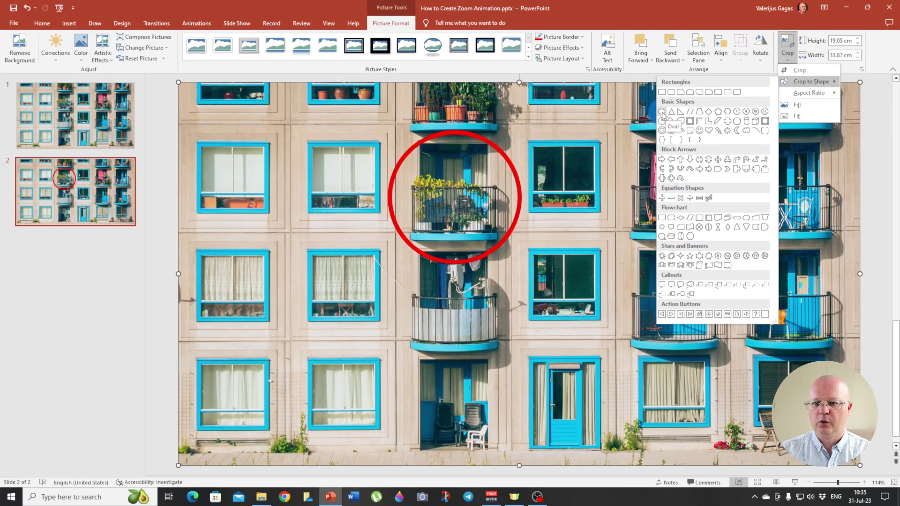
click(520, 179)
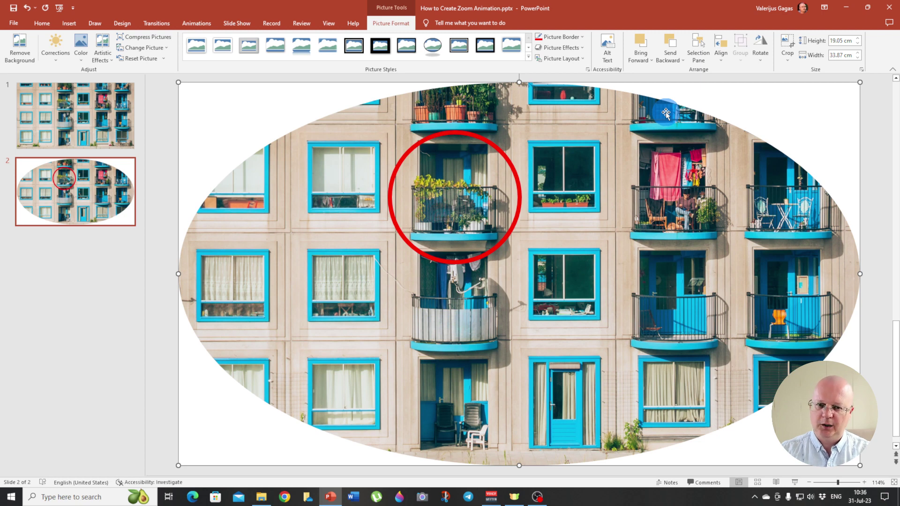
Step: Set the crop to a 1:1 aspect ratio and shrink the circle to about 6 cm around the balcony
click(789, 60)
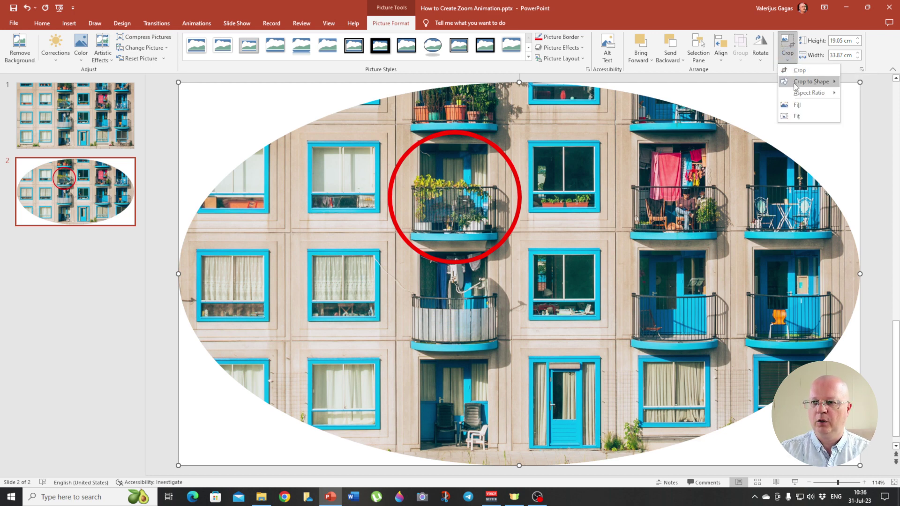
mouse_move(799, 84)
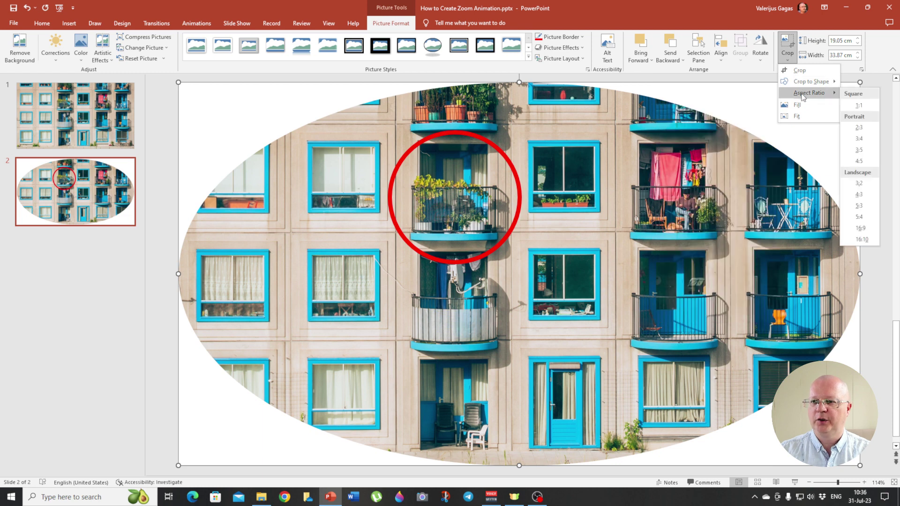
click(857, 106)
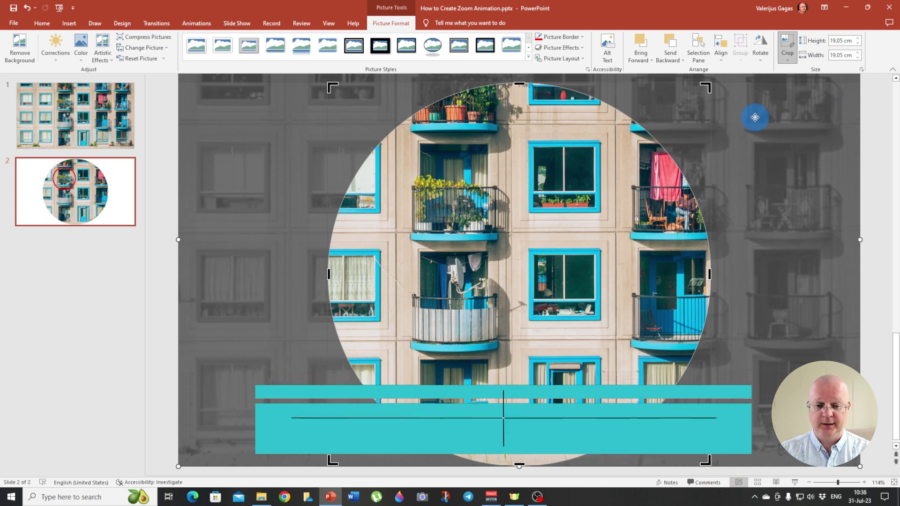
drag(331, 466, 433, 359)
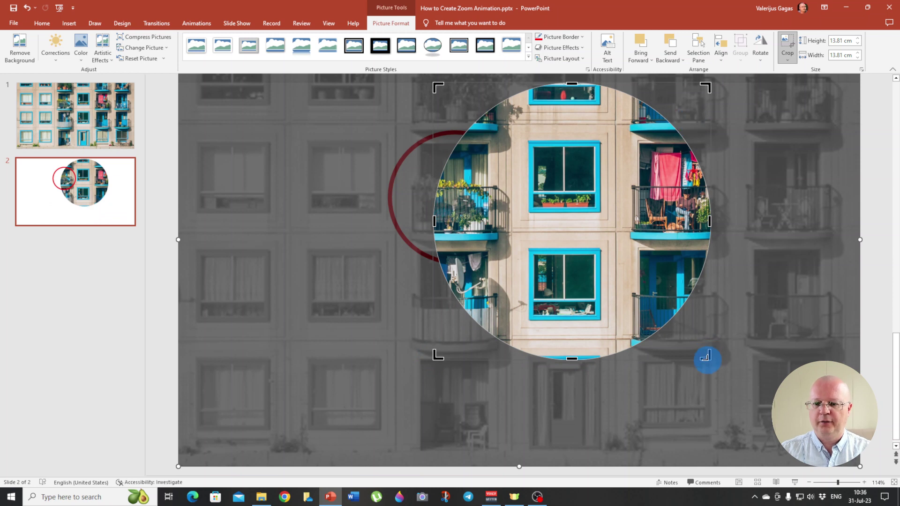
drag(707, 357, 624, 318)
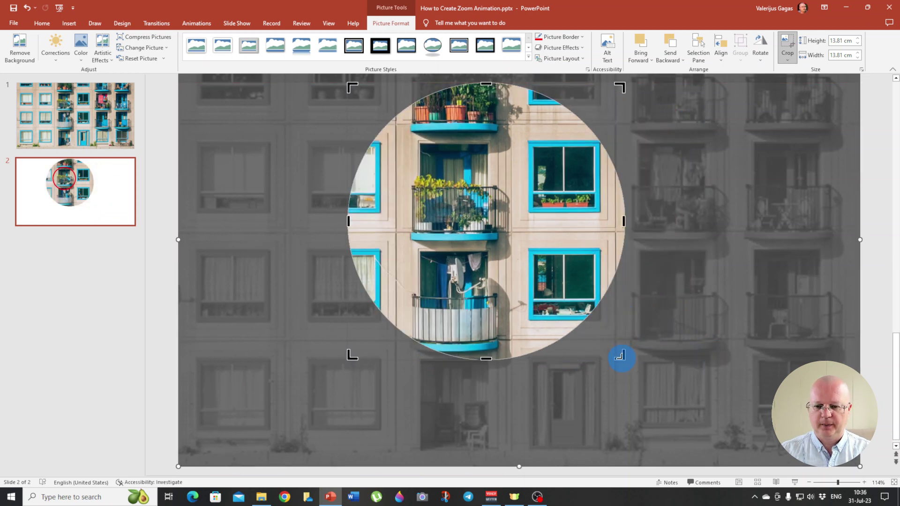
drag(620, 355, 533, 226)
drag(351, 84, 426, 137)
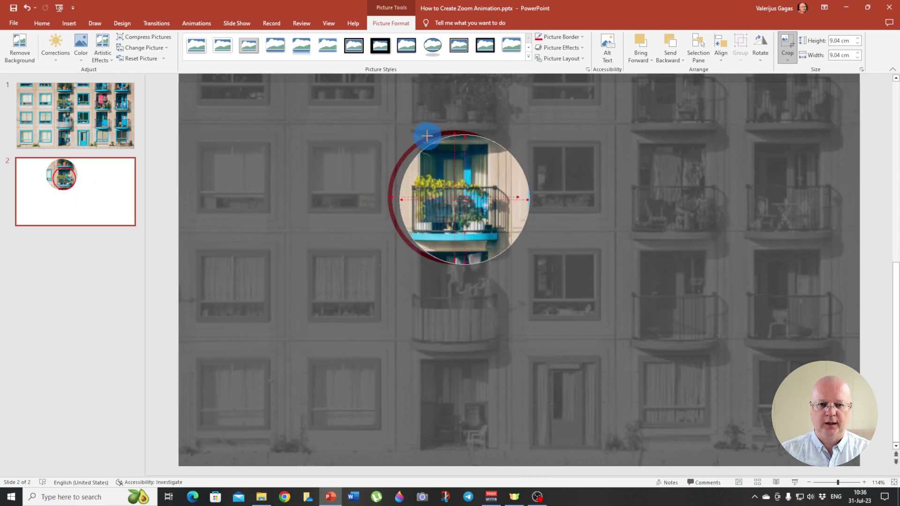
drag(524, 261, 510, 255)
Step: Centre the balcony inside the circular crop, fine-tune its size, and exit Crop mode
mouse_move(466, 201)
mouse_down()
mouse_move(458, 202)
mouse_move(472, 206)
mouse_up()
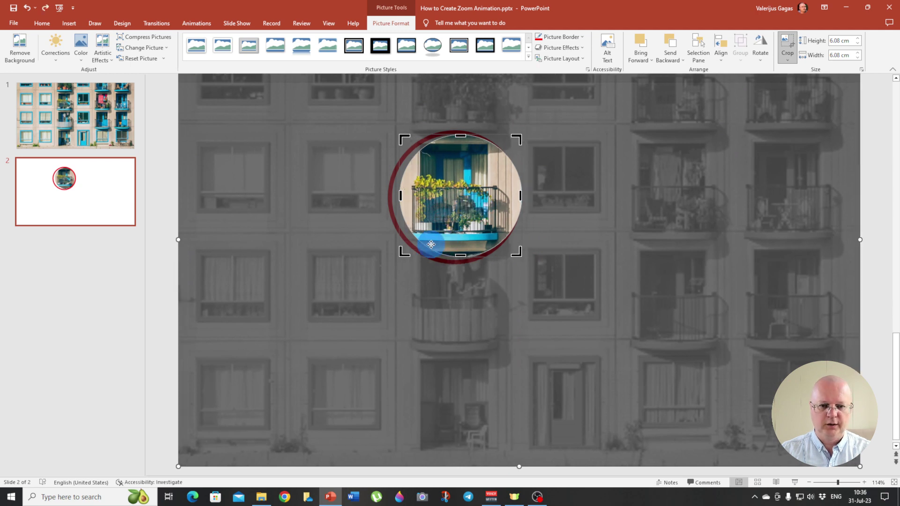
click(395, 256)
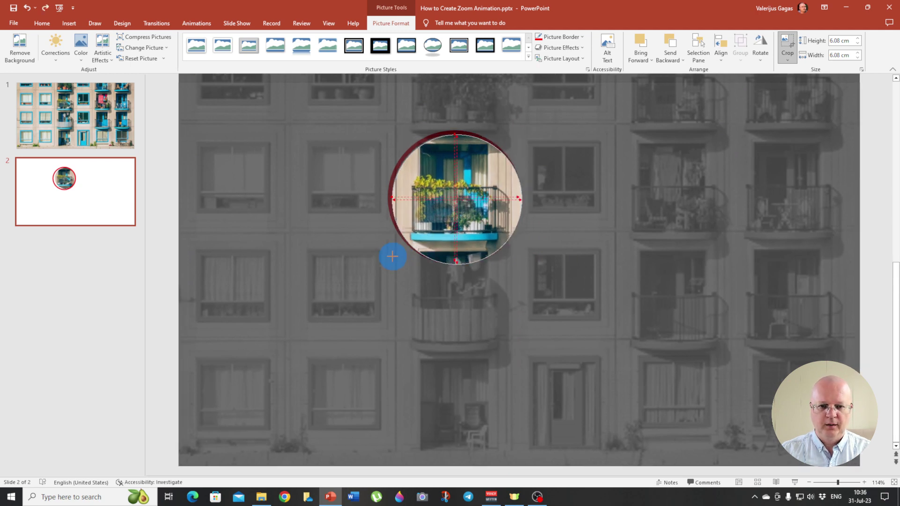
click(395, 256)
drag(515, 257, 511, 254)
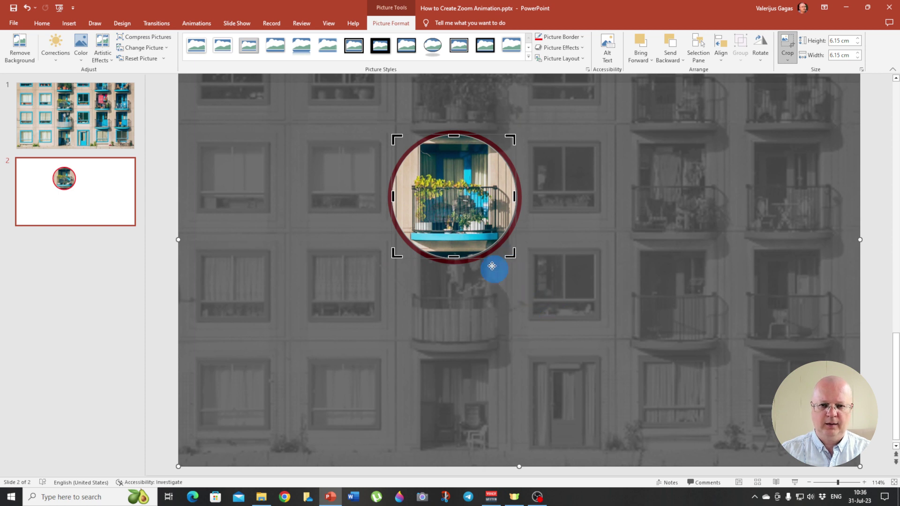
drag(514, 197, 513, 197)
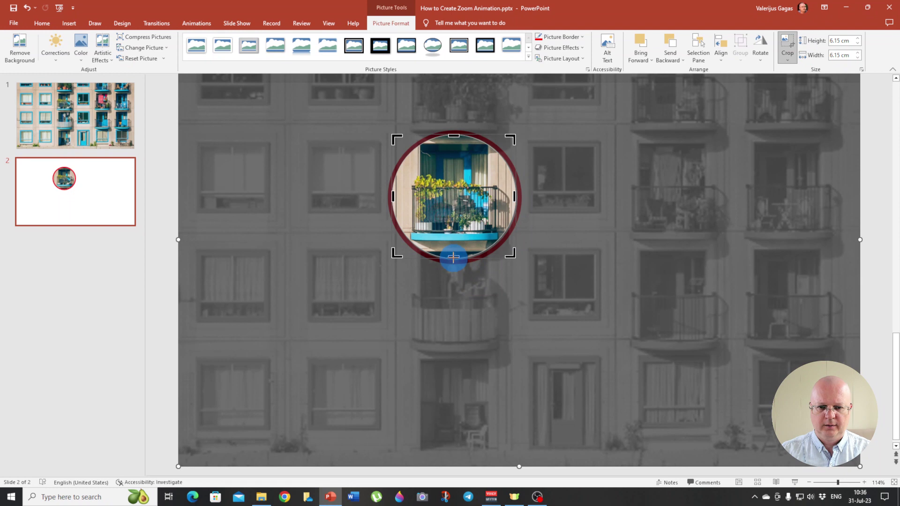
drag(453, 257, 452, 256)
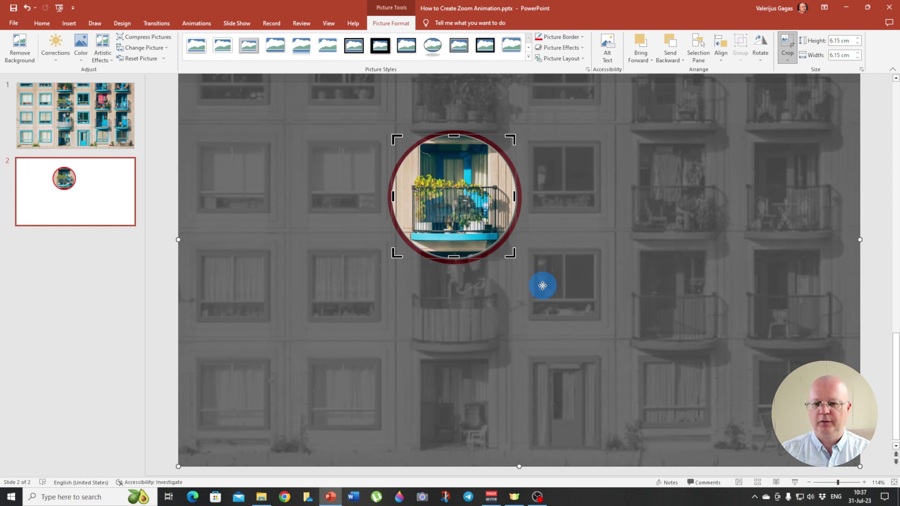
click(873, 196)
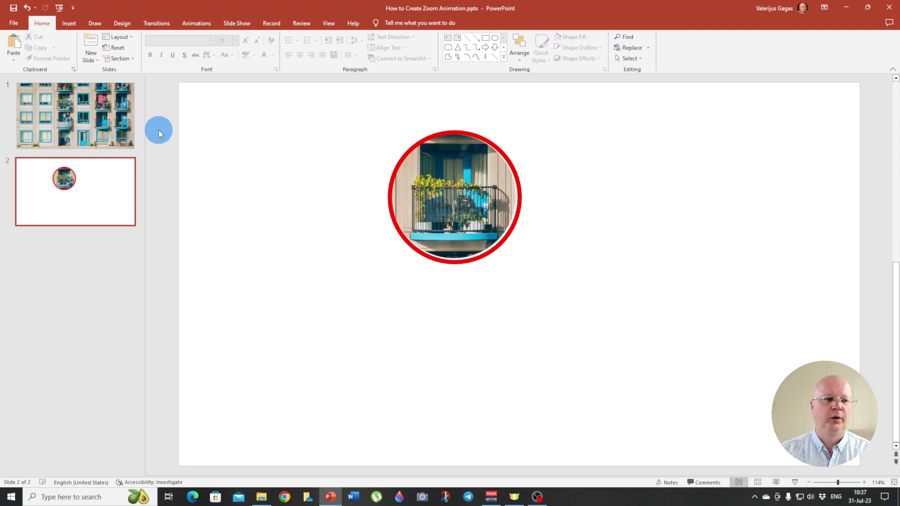
Step: Box-select the red-ringed balcony circle and cut it with Ctrl+X
drag(156, 107, 561, 313)
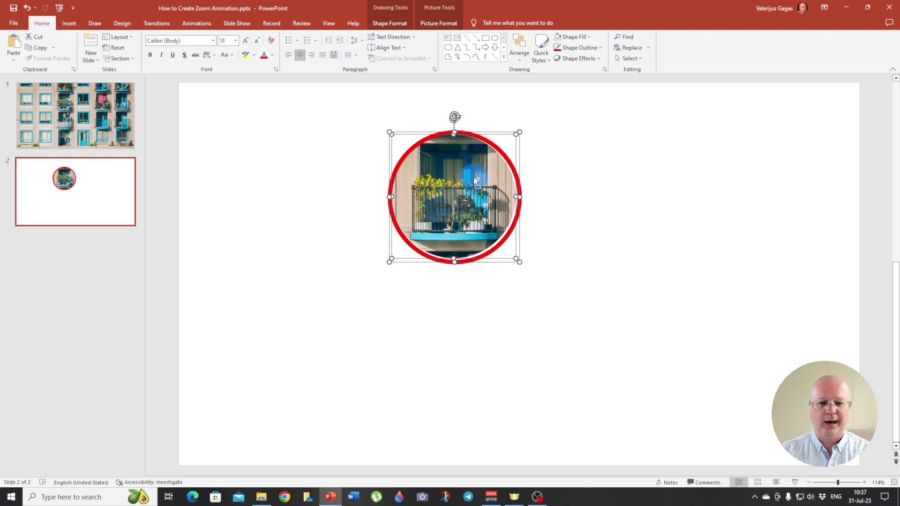
key(ctrl+x)
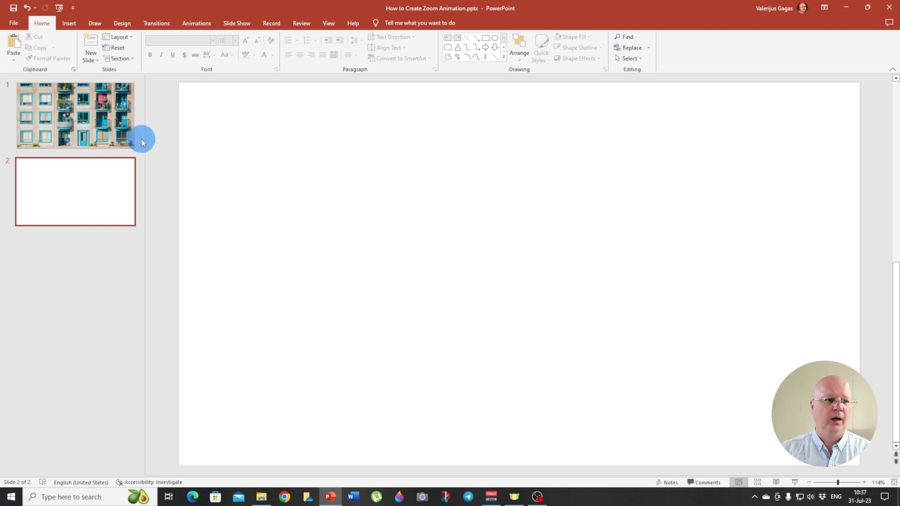
Step: Paste the red-ringed balcony circle onto slide 1's building photo, then delete the empty slide 2
click(89, 120)
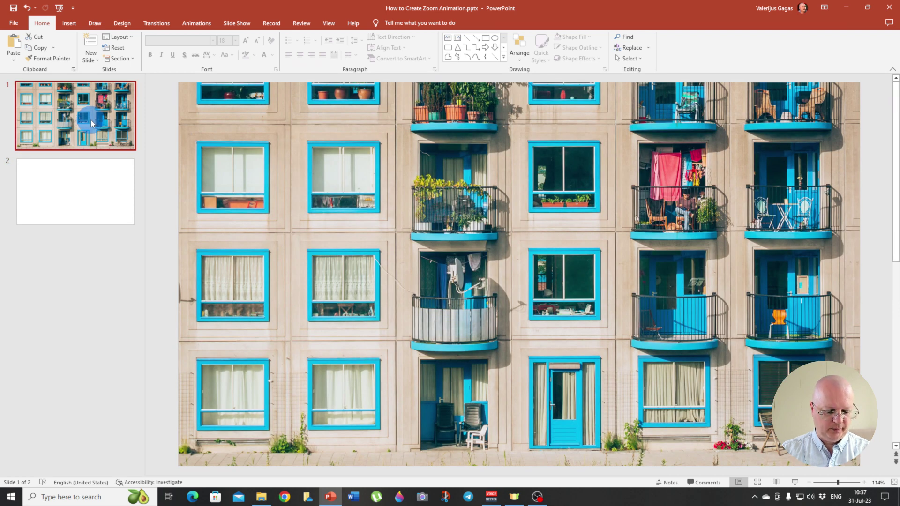
key(ctrl+v)
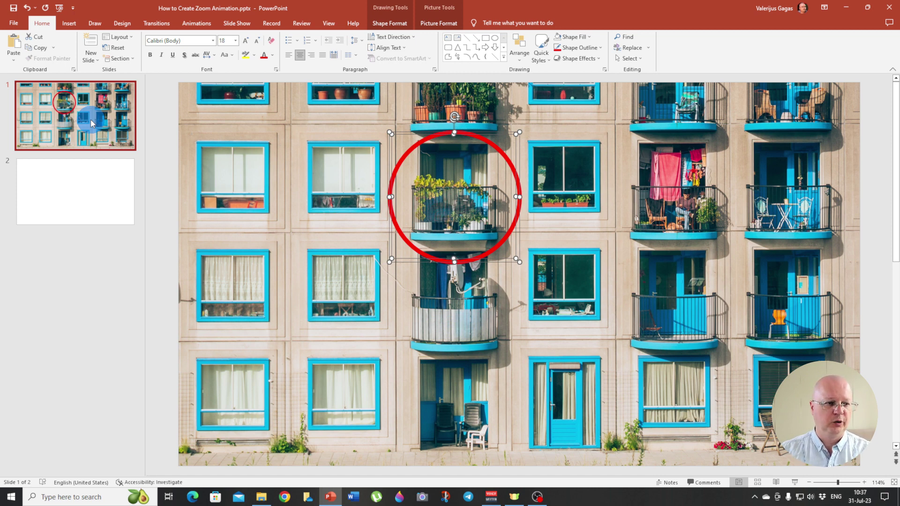
click(84, 200)
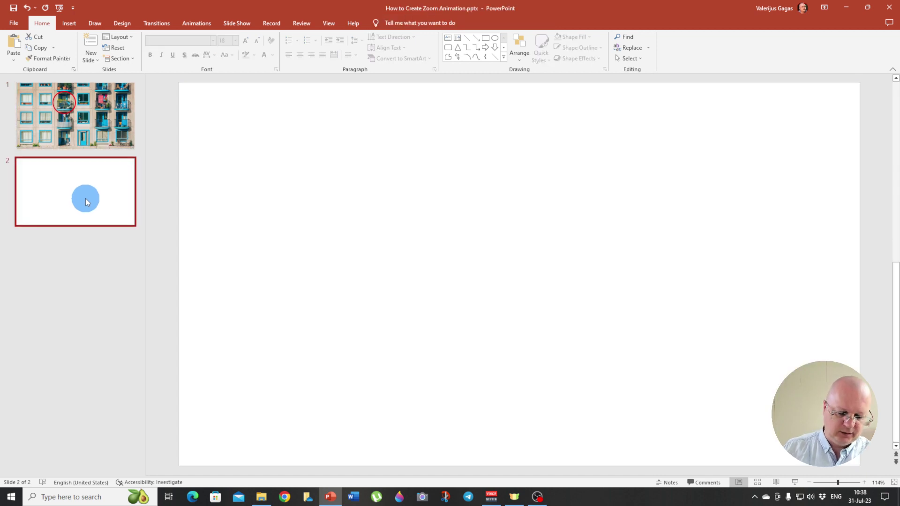
key(Delete)
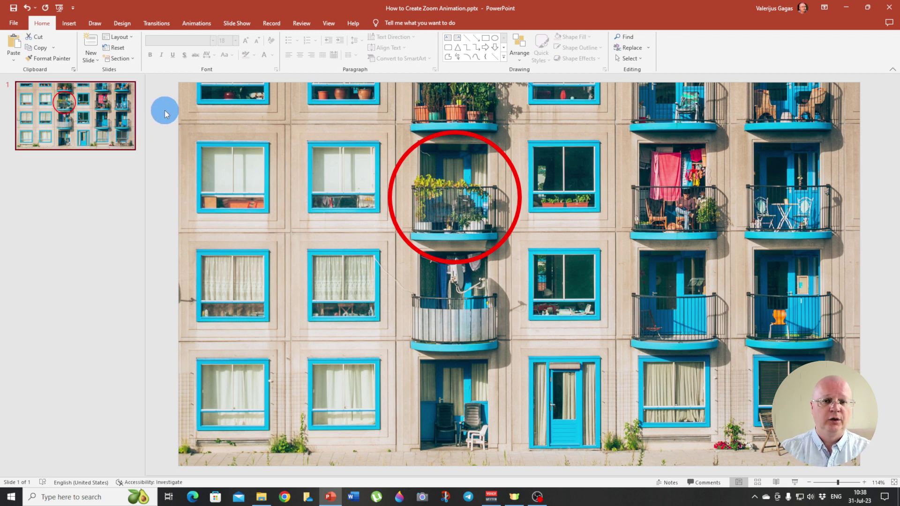
Step: With the Animation Pane showing, apply Grow/Shrink emphasis to both the balcony cut-out and red ring
mouse_move(158, 106)
mouse_down()
mouse_move(458, 130)
mouse_move(544, 241)
mouse_move(555, 310)
mouse_up()
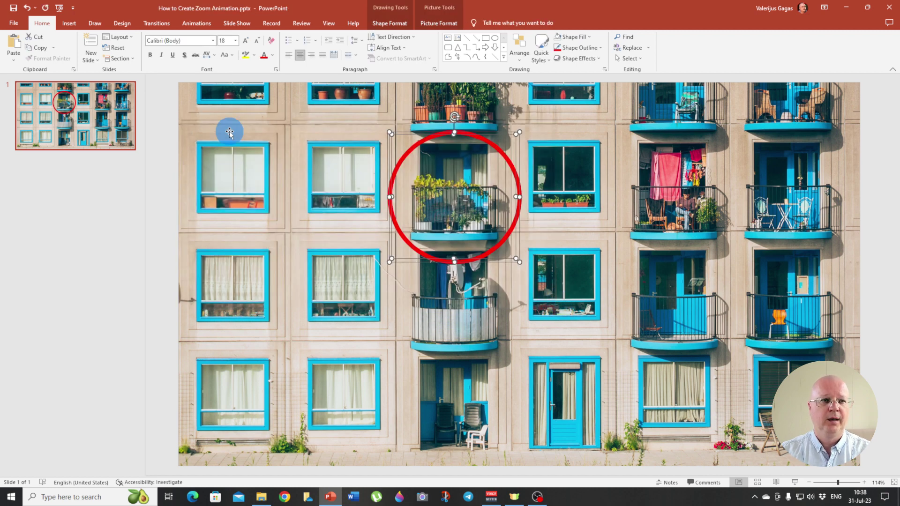
click(197, 27)
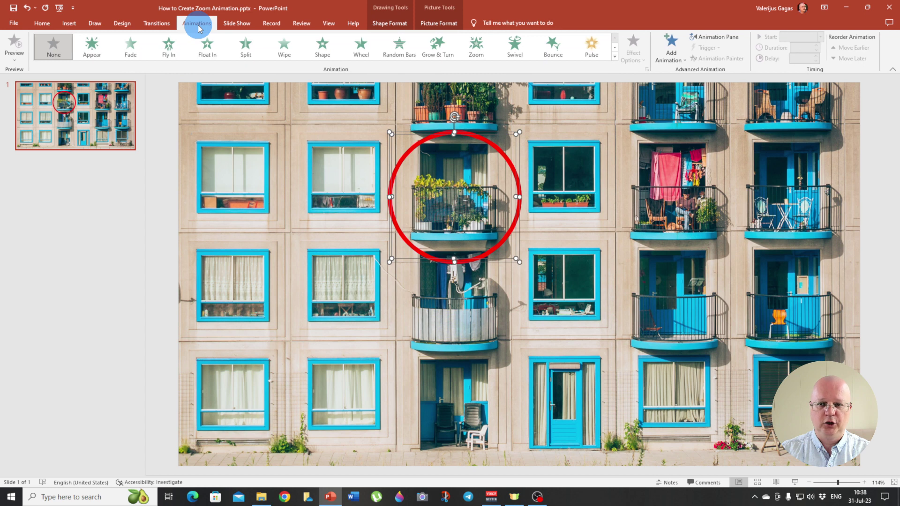
click(724, 38)
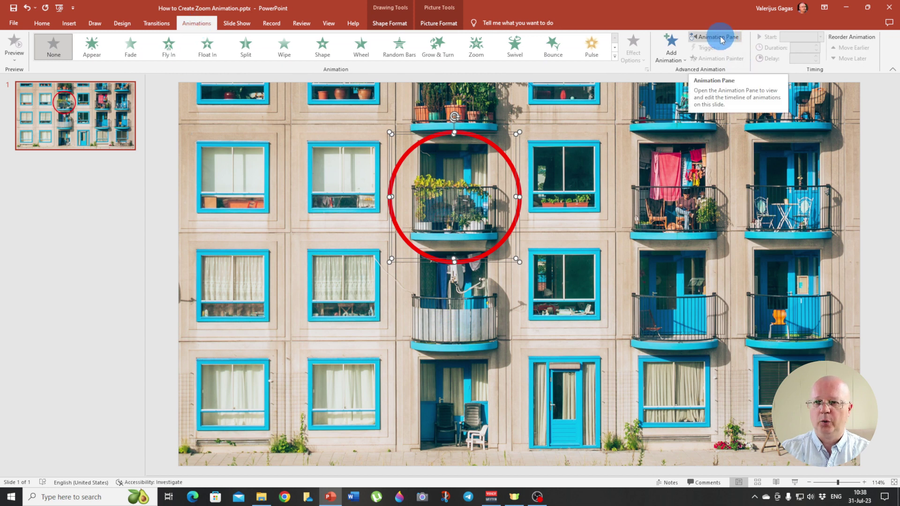
click(724, 37)
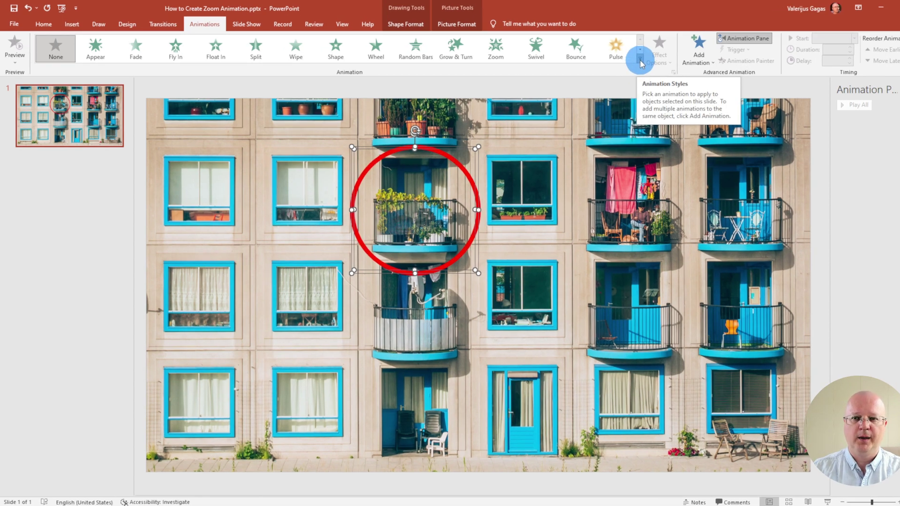
click(614, 57)
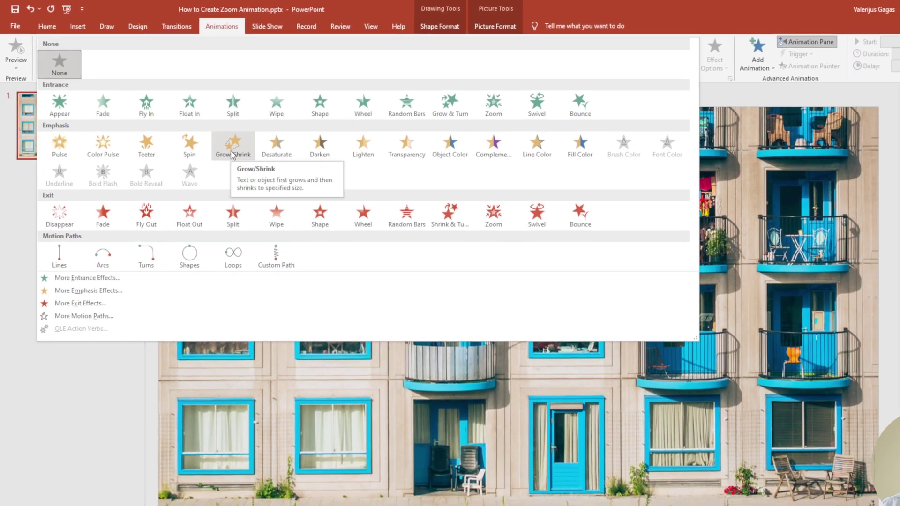
click(287, 186)
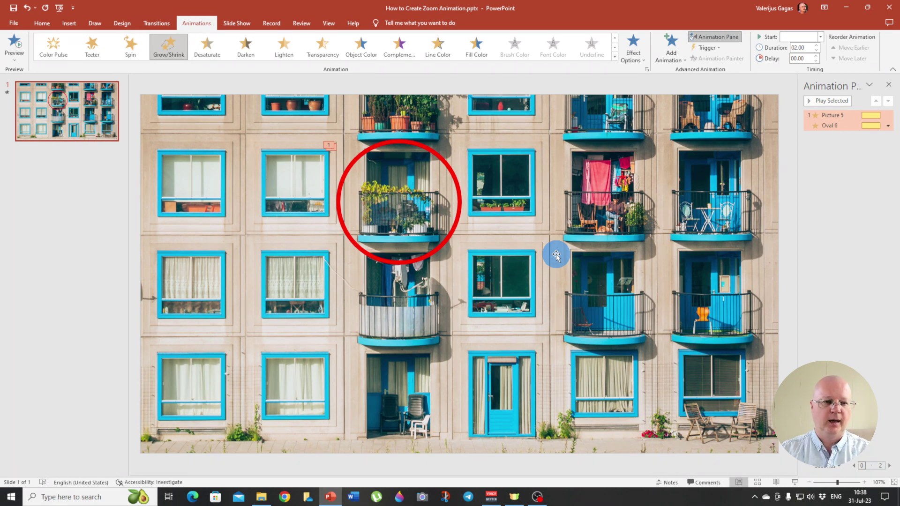
Step: Add a Wheel entrance effect to the red ring Oval 6 as animation 2
click(394, 141)
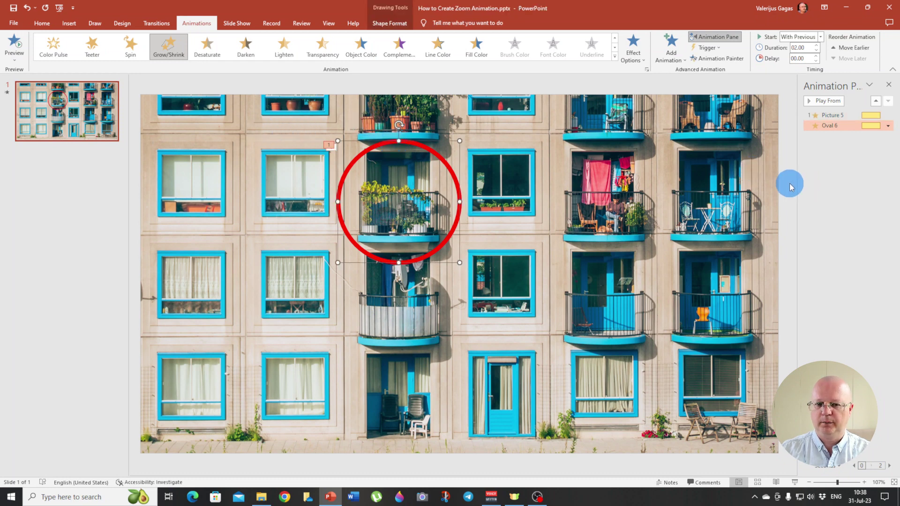
click(141, 148)
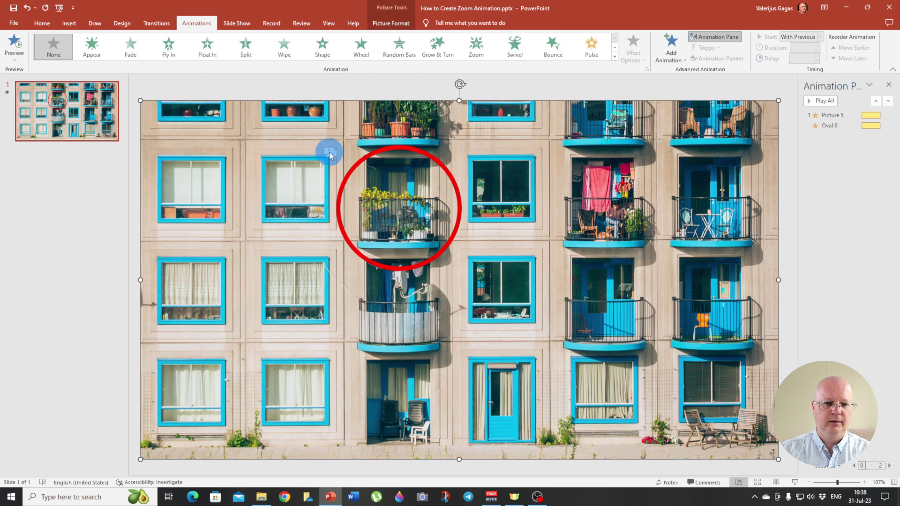
click(395, 150)
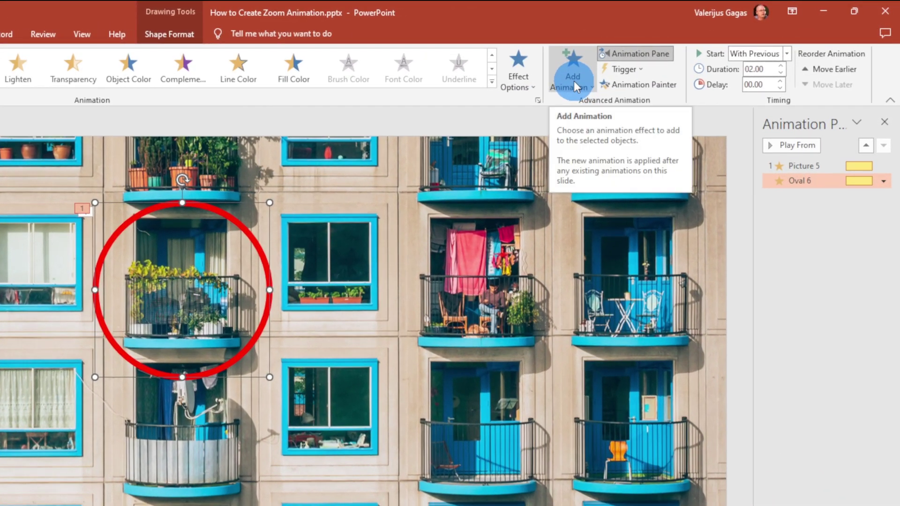
click(573, 81)
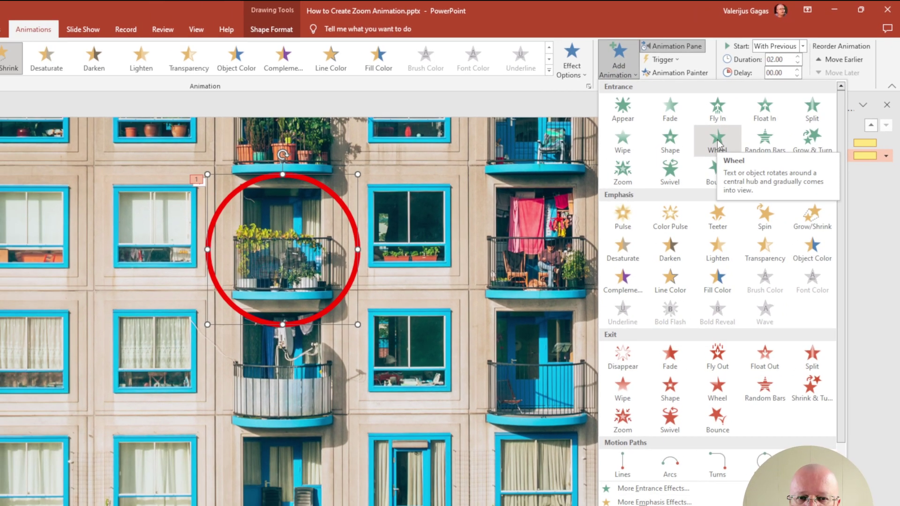
click(686, 162)
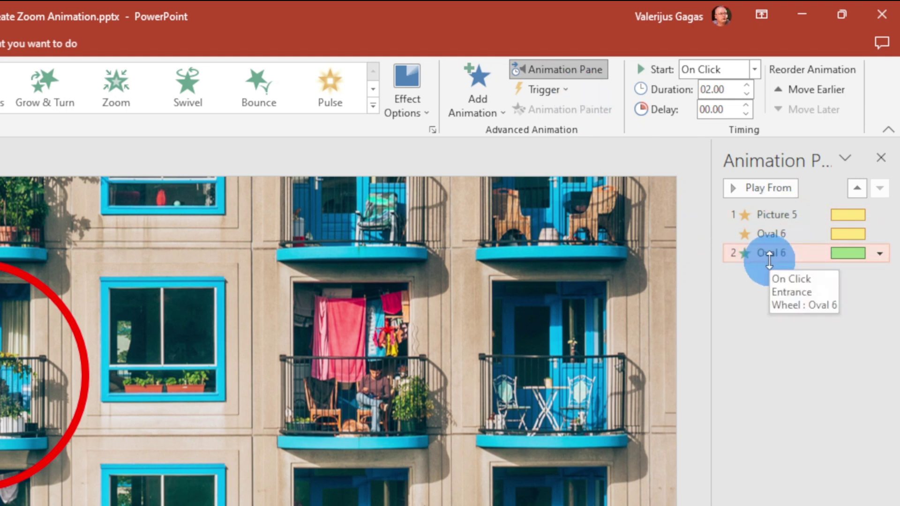
Step: Move Oval 6's Wheel entrance to the top and set Picture 5's Grow/Shrink to After Previous
drag(779, 260, 772, 257)
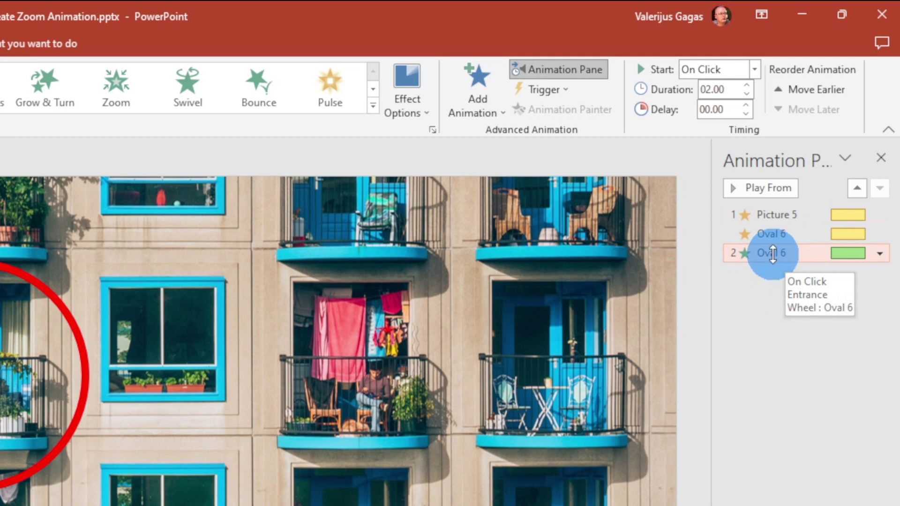
drag(772, 257, 774, 212)
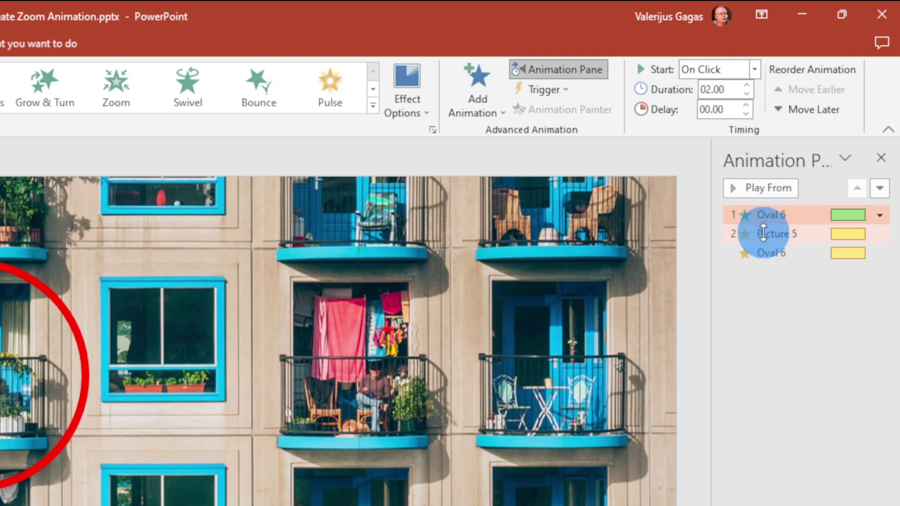
click(763, 233)
click(765, 215)
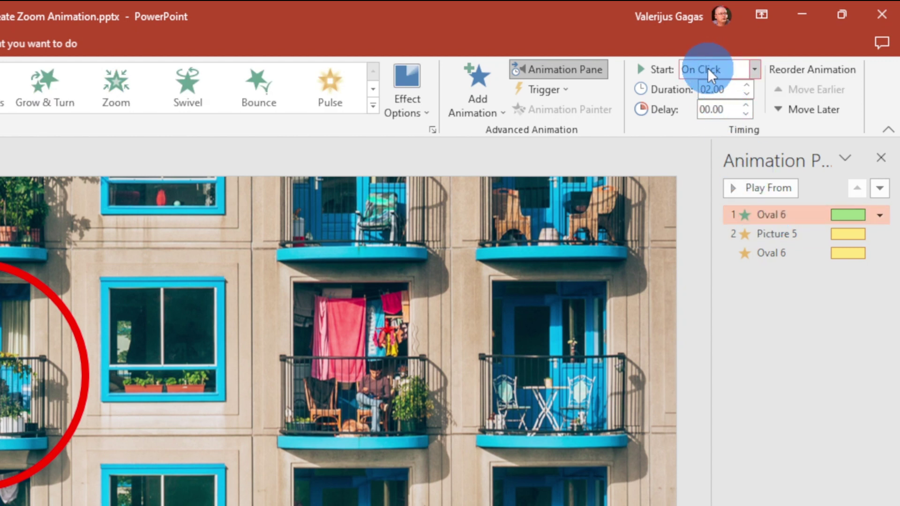
click(768, 234)
click(756, 66)
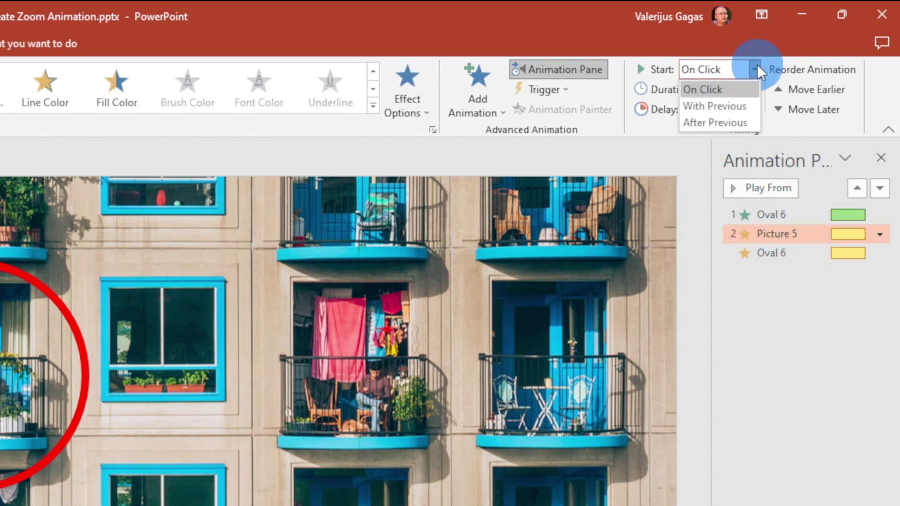
click(720, 120)
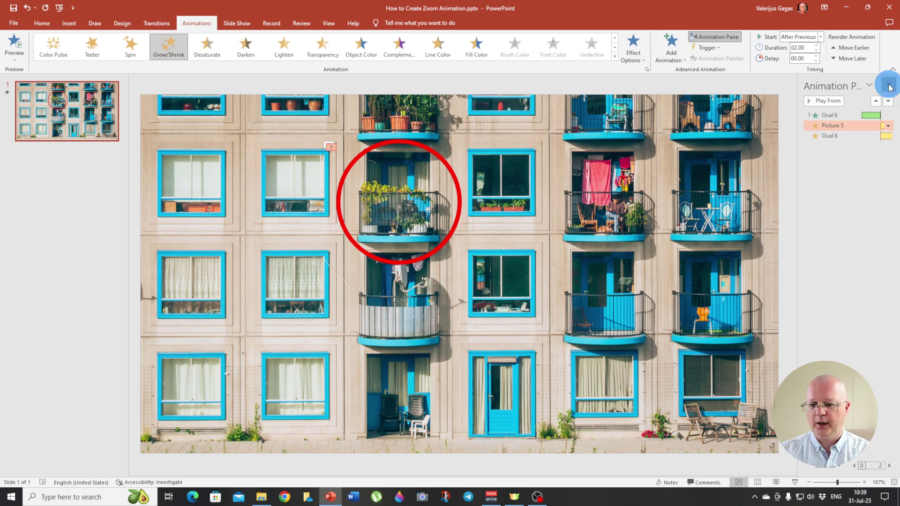
Step: Close the Animation Pane to show the full slide
click(889, 85)
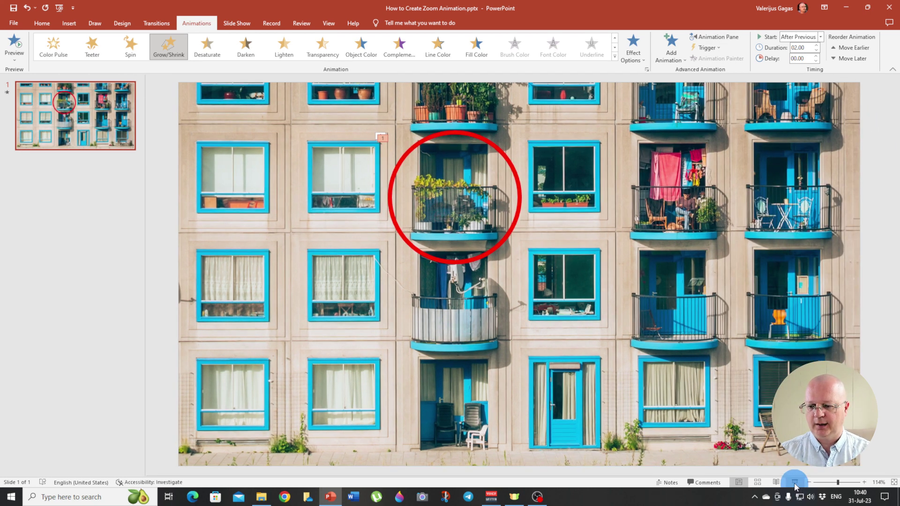